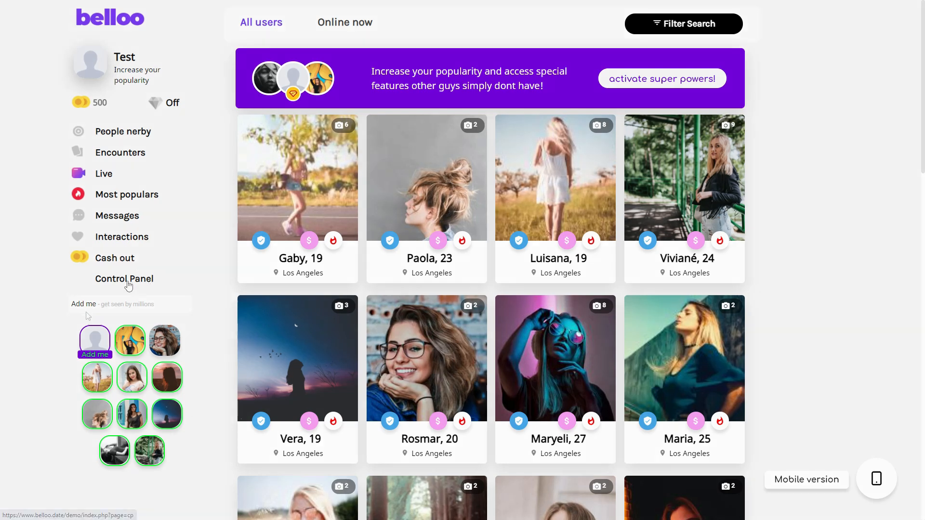
Step: Look through the member profile cards in the desktop site's All users grid
scroll(741, 125, "down", 20)
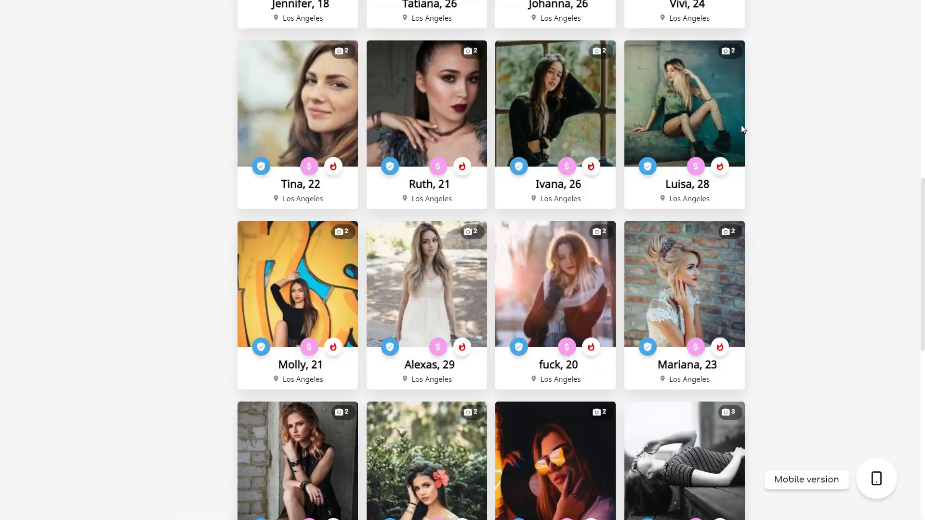
scroll(740, 135, "up", 10)
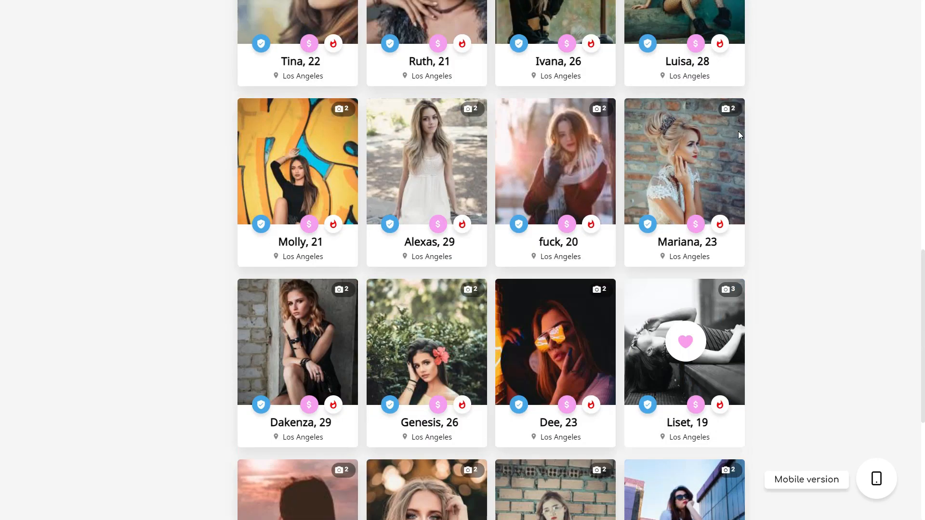
scroll(853, 311, "up", 3)
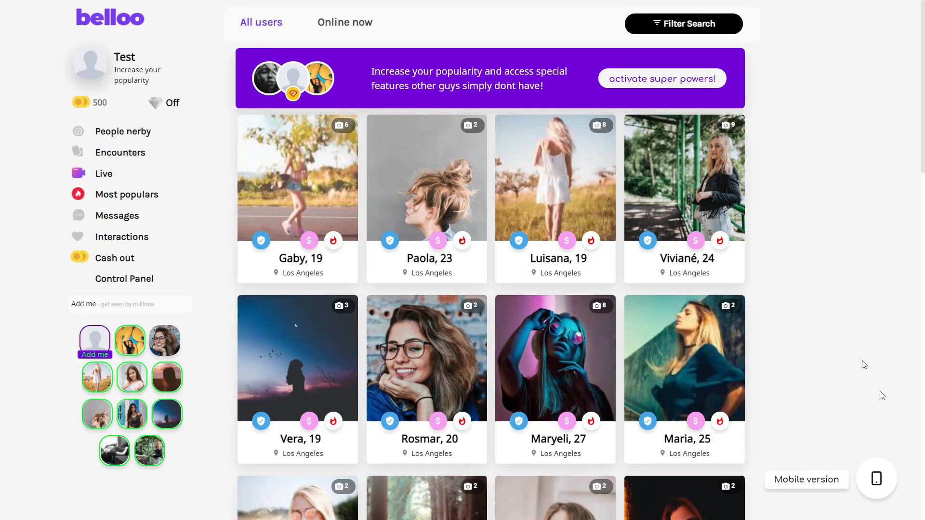
Step: Switch the demo to the mobile version and look through its list of nearby Los Angeles users
left_click(876, 479)
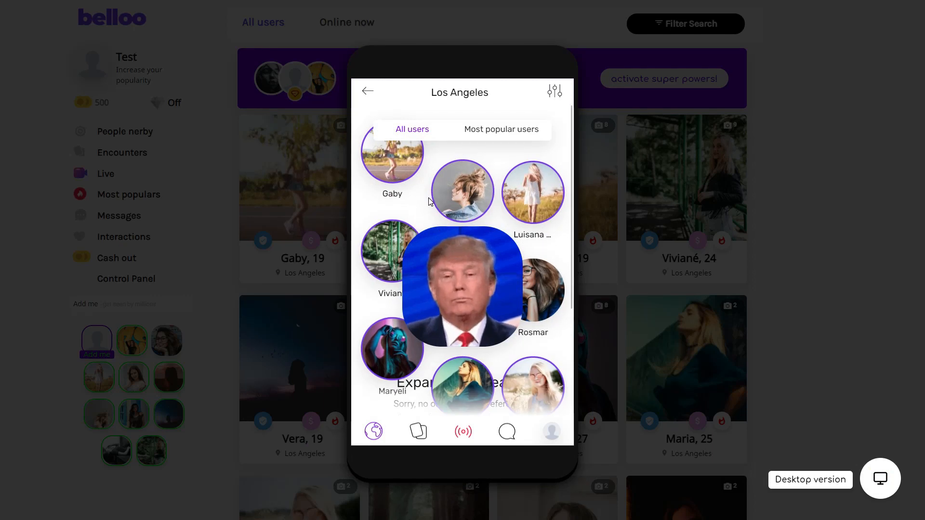
scroll(429, 200, "down", 3)
scroll(430, 202, "up", 2)
scroll(429, 202, "up", 1)
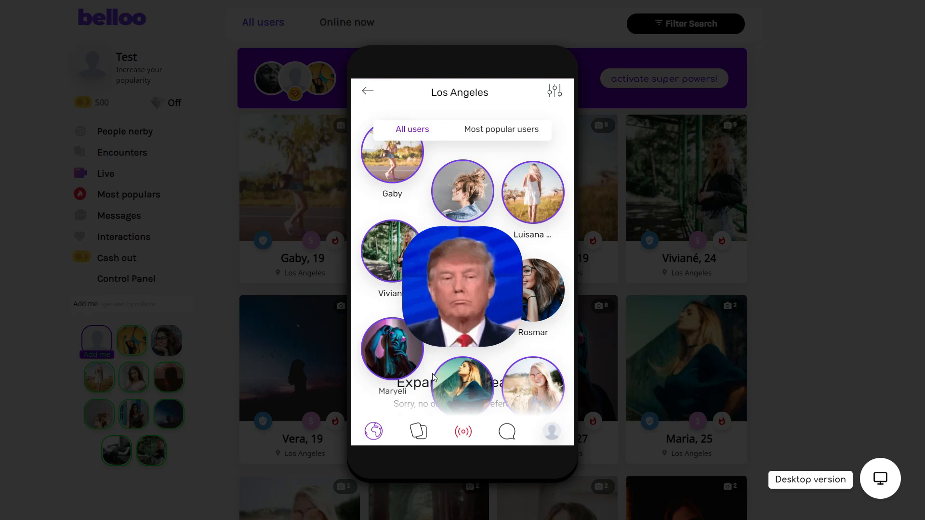
Step: Open the mobile encounters view, try swiping the profile cards, and like the first profile
left_click(419, 433)
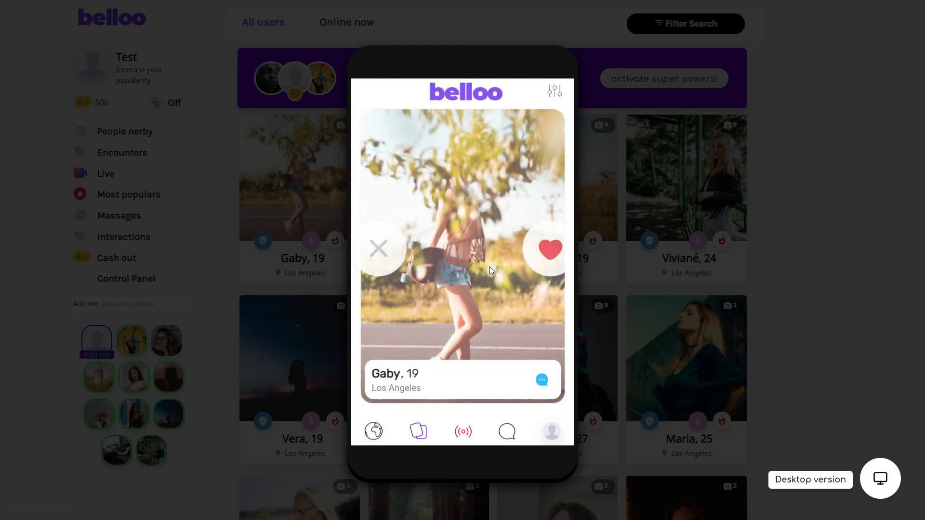
left_click_drag(495, 206, 438, 207)
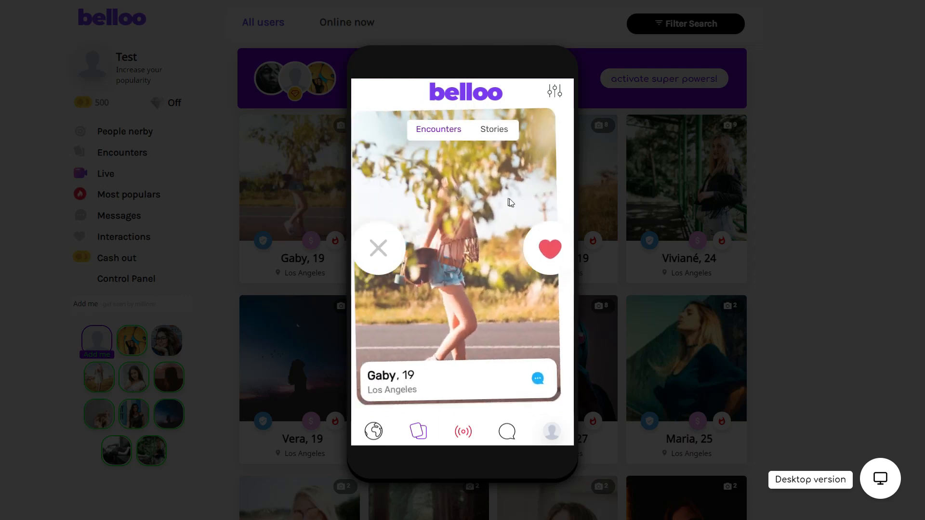
left_click(547, 253)
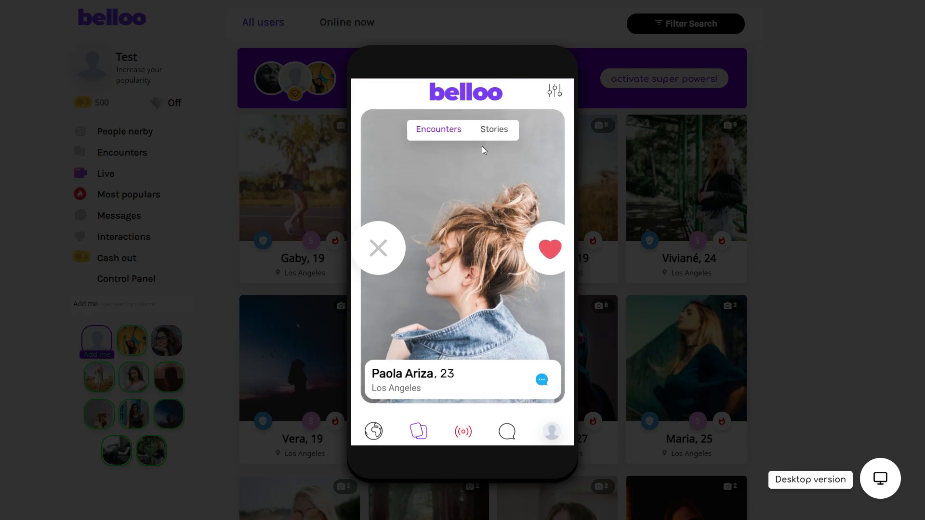
left_click_drag(438, 205, 477, 200)
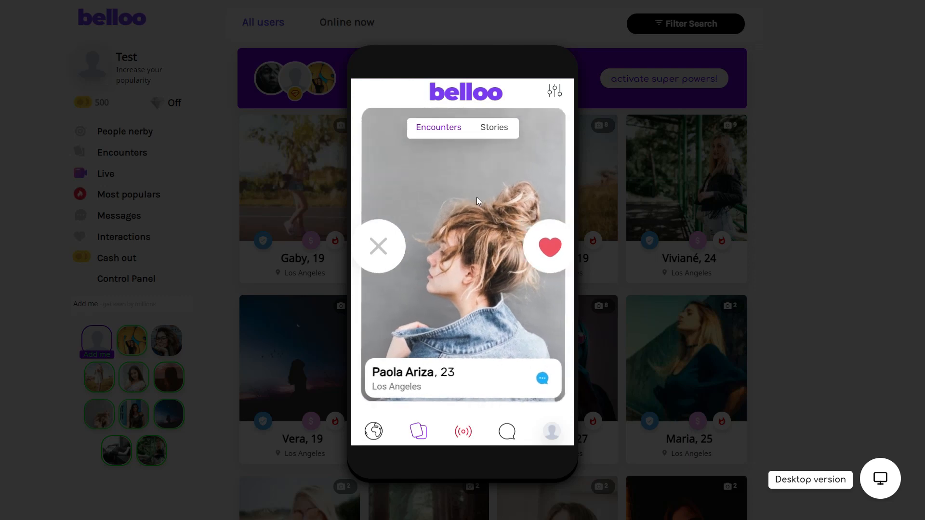
Step: Open the nearby people's stories in the mobile version and look through the story thumbnails
left_click(464, 434)
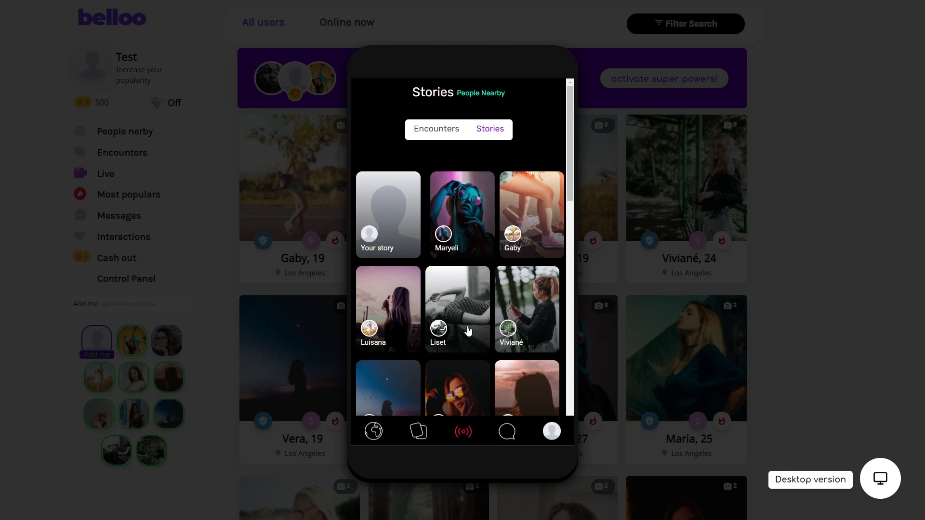
scroll(493, 275, "down", 5)
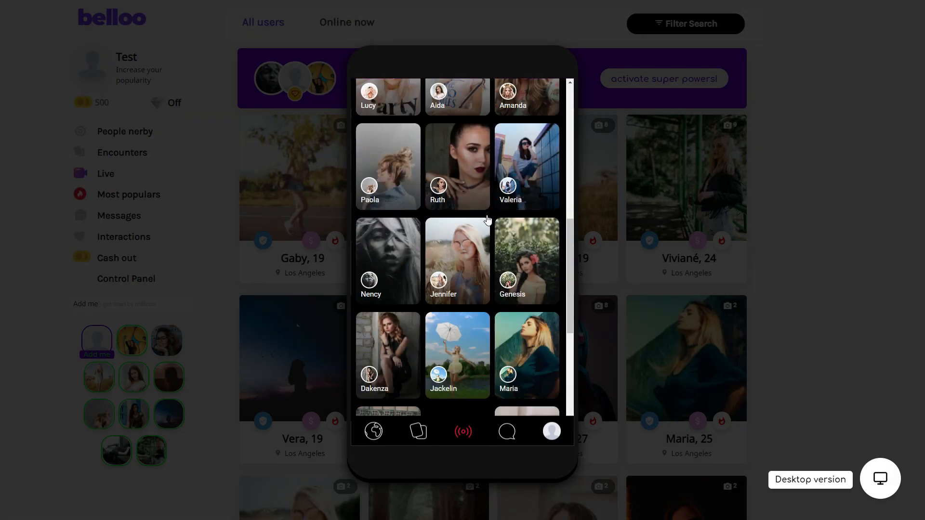
scroll(489, 224, "down", 7)
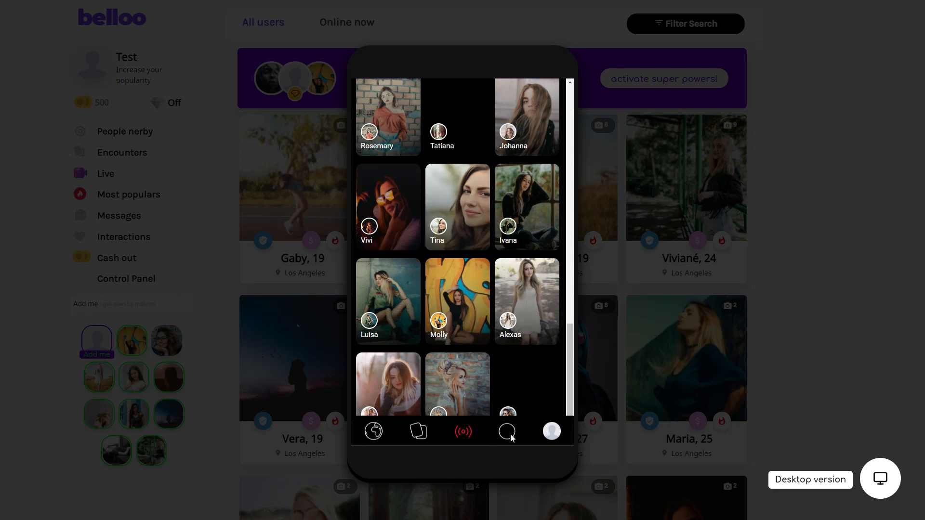
Step: View the mobile messages page, then examine the account profile page with its credits, premium, likes, cashout and settings entries
left_click(511, 436)
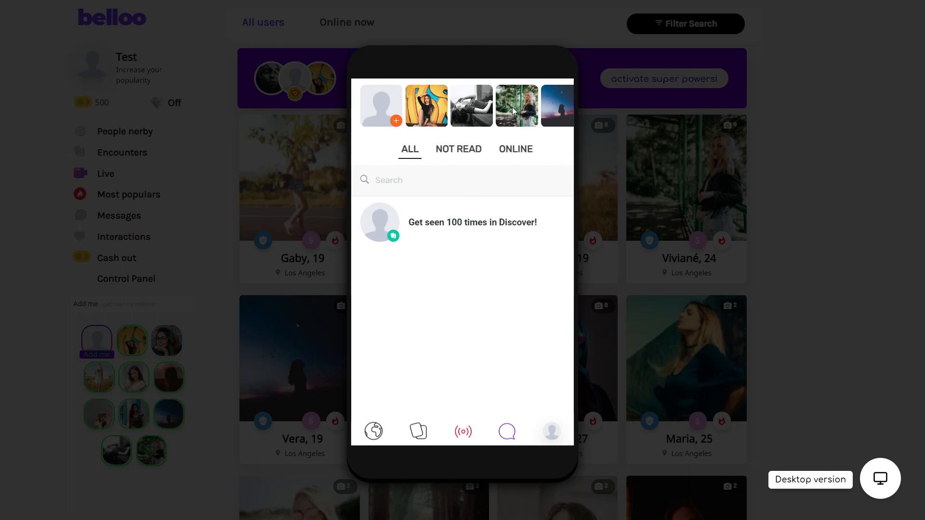
left_click(553, 432)
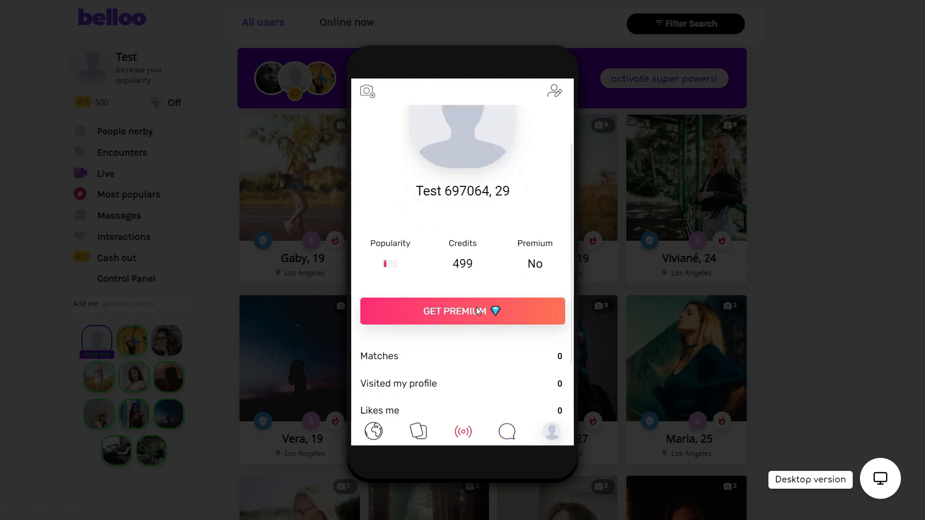
scroll(476, 308, "down", 2)
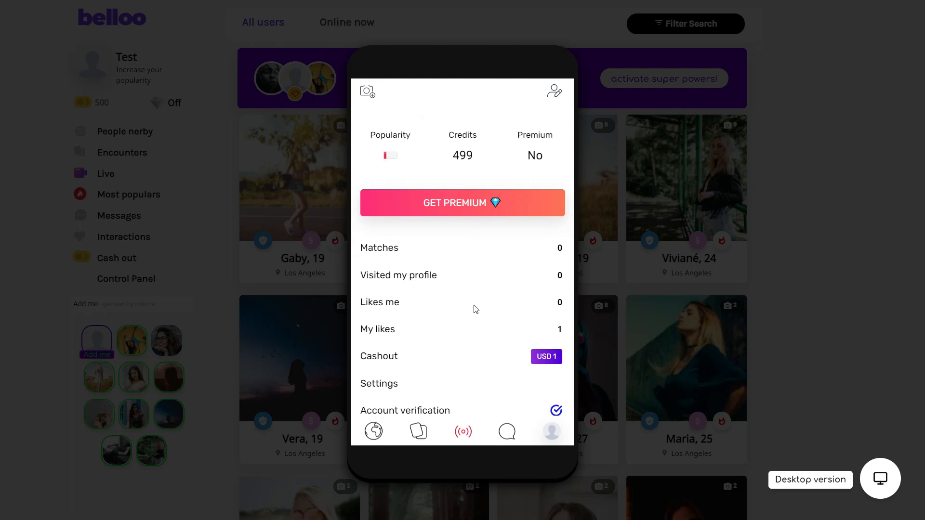
scroll(476, 302, "up", 1)
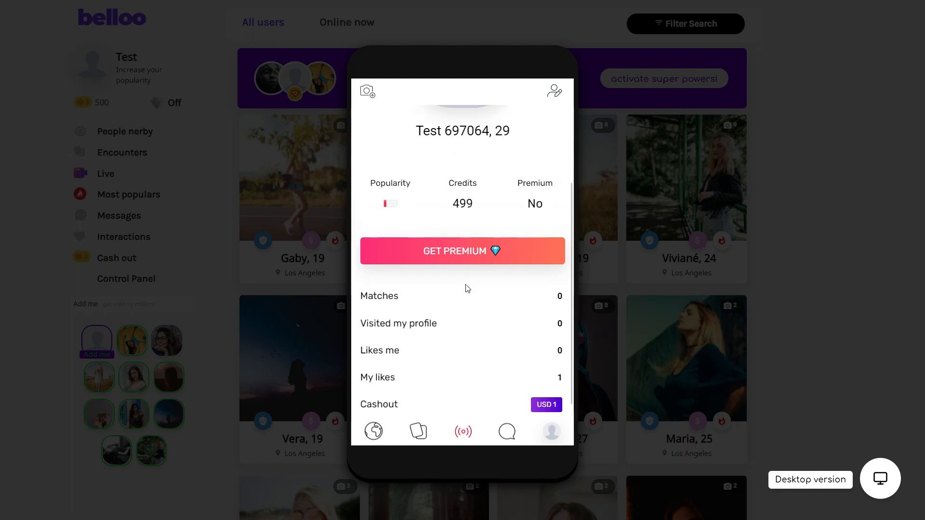
scroll(450, 251, "up", 2)
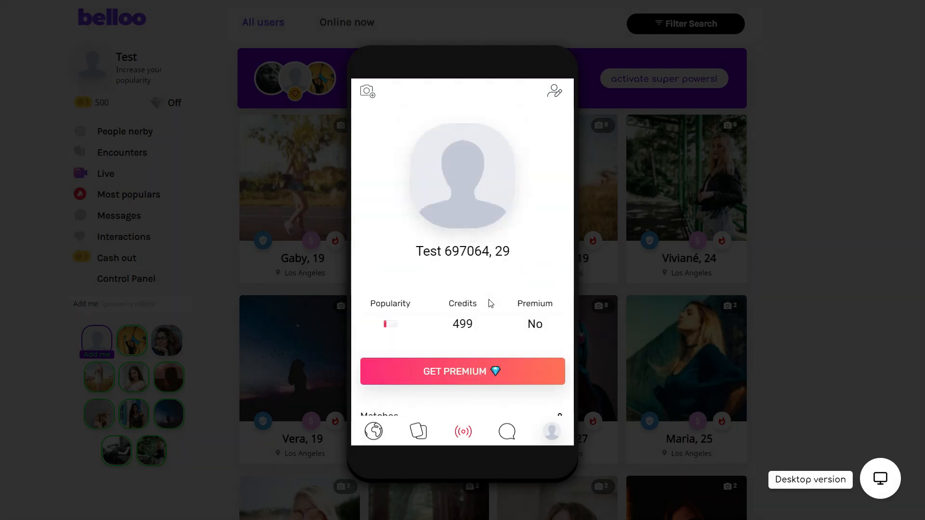
scroll(491, 304, "down", 1)
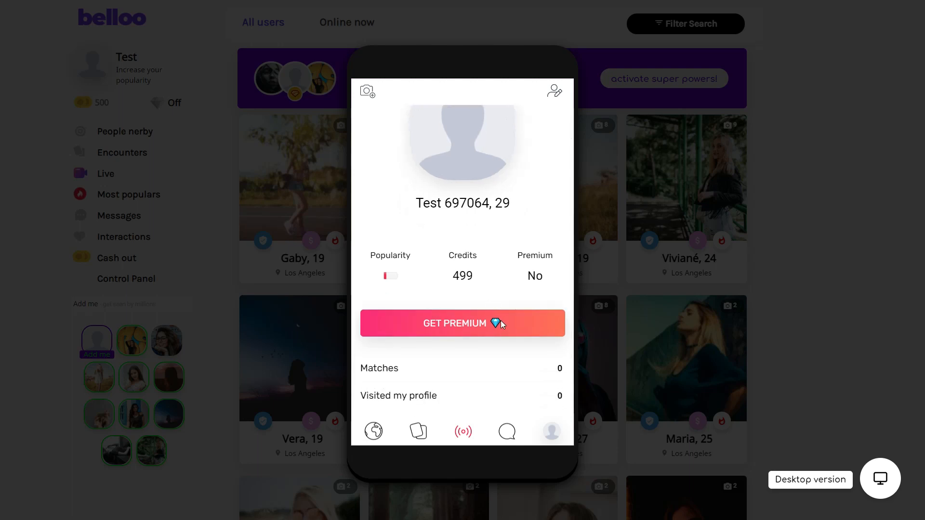
scroll(496, 322, "down", 3)
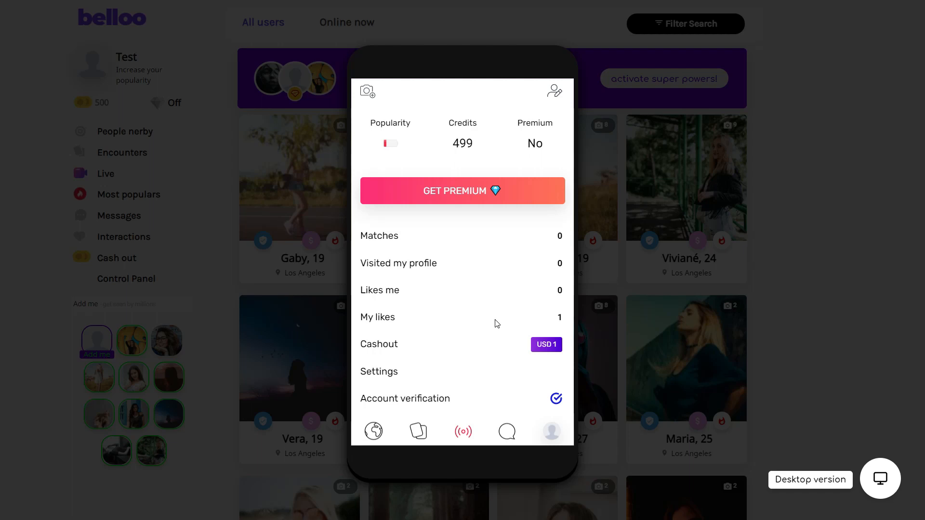
Step: Close the mobile preview and look through the desktop All users grid again
left_click(789, 182)
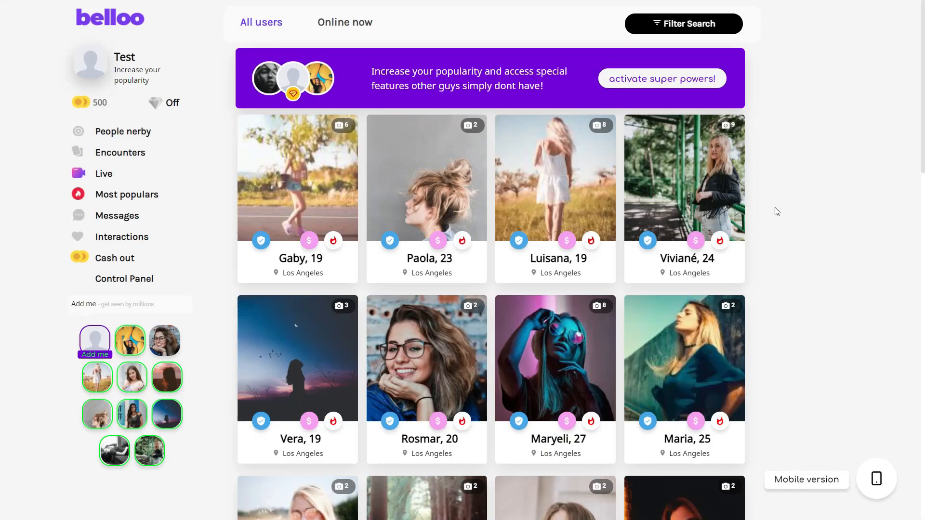
scroll(776, 212, "down", 12)
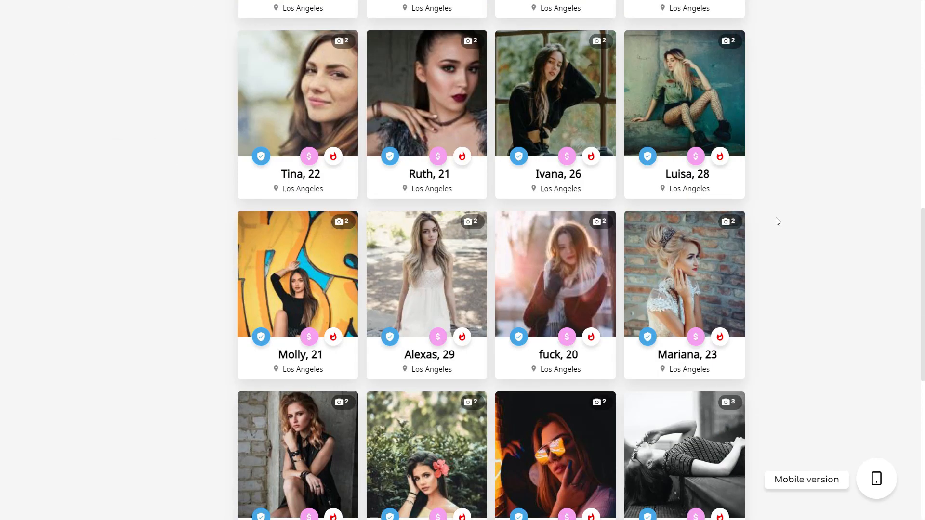
scroll(778, 221, "down", 7)
scroll(778, 224, "up", 10)
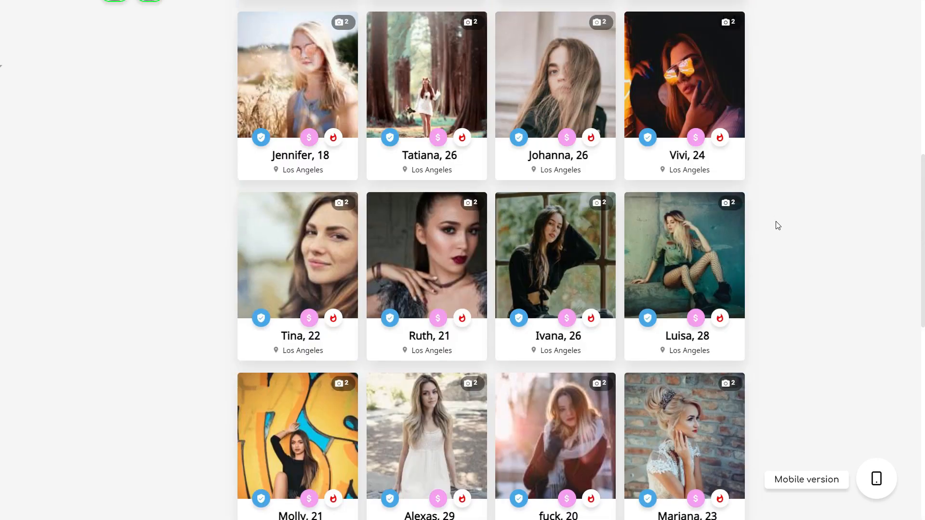
scroll(778, 225, "up", 8)
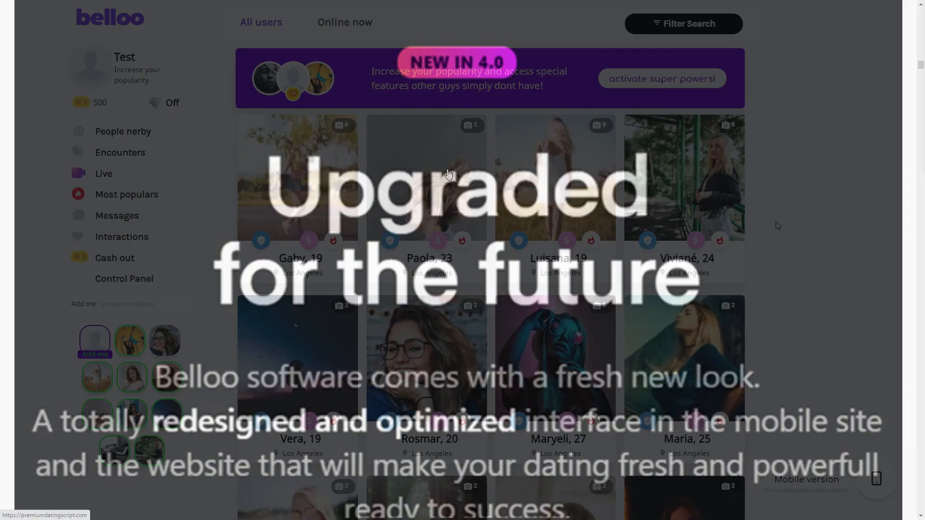
Step: Examine the 4.0 redesign, mobile performance and premade desktop presets on the Belloo product page
scroll(463, 212, "down", 15)
scroll(472, 201, "down", 20)
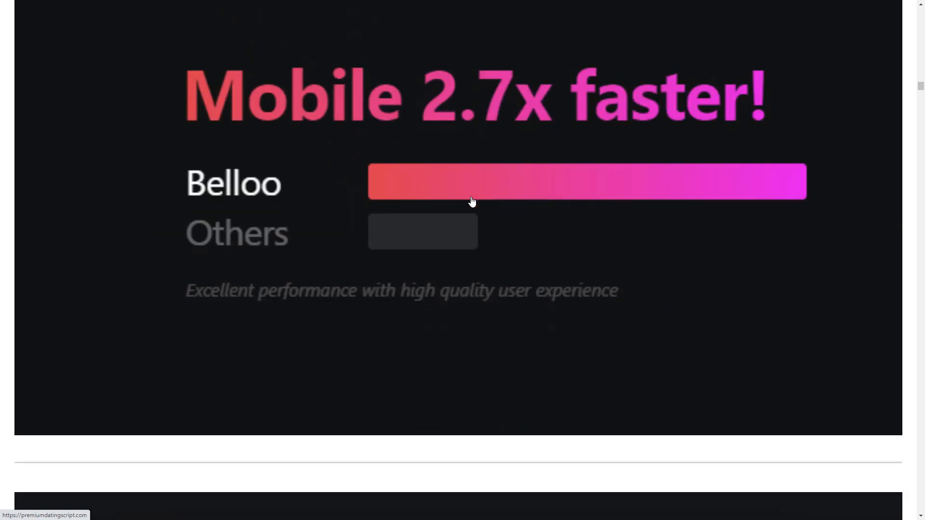
scroll(465, 223, "down", 15)
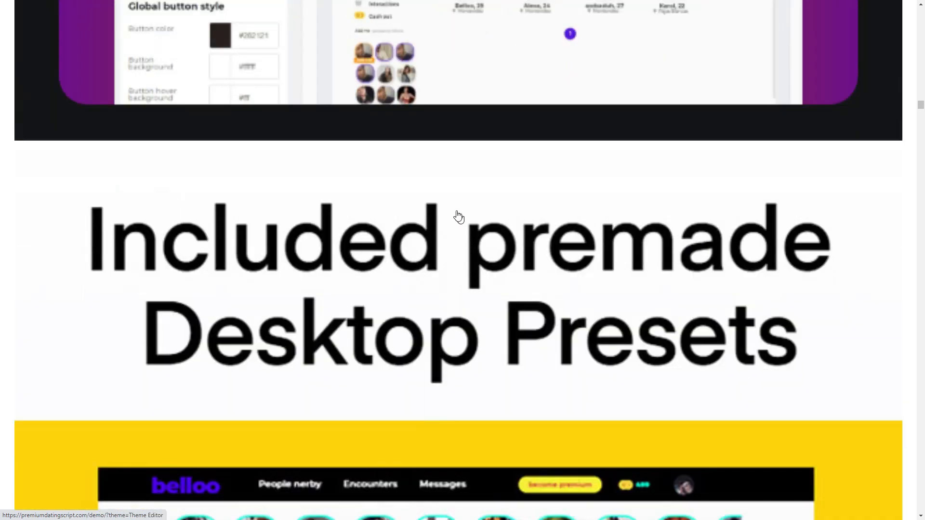
scroll(386, 210, "up", 2)
scroll(400, 207, "down", 12)
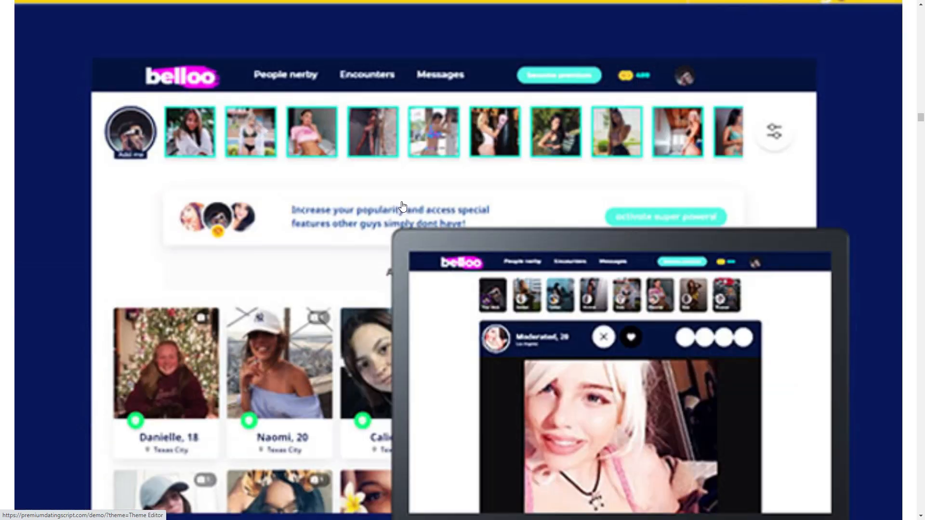
scroll(407, 206, "down", 4)
scroll(408, 206, "up", 4)
scroll(434, 212, "down", 20)
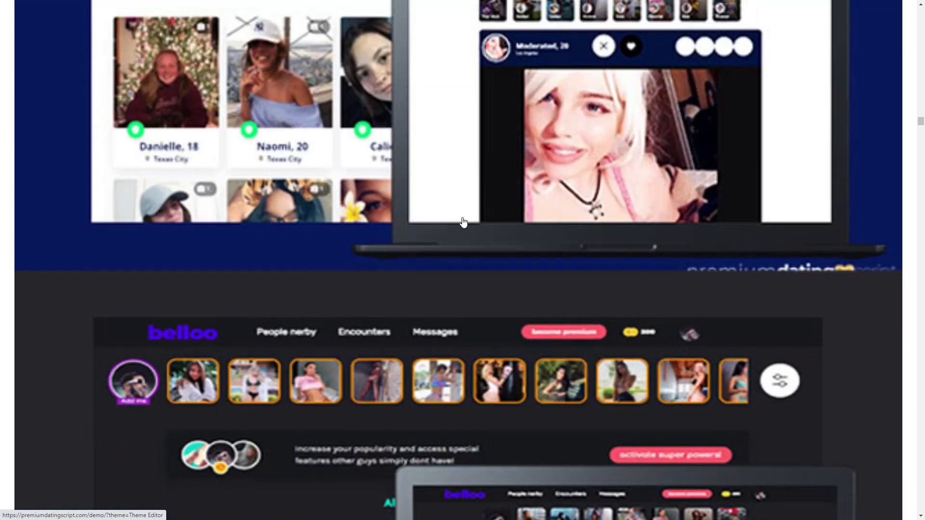
scroll(465, 218, "down", 10)
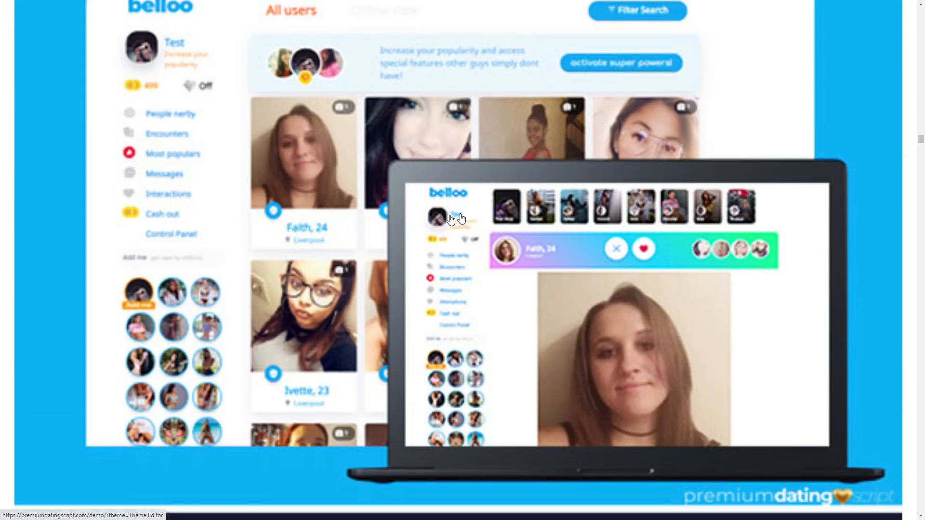
scroll(420, 233, "down", 20)
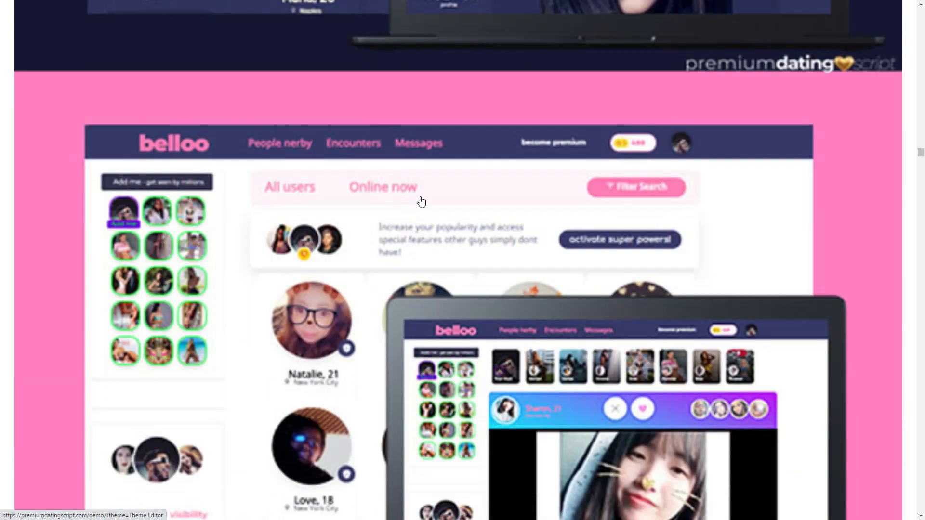
scroll(424, 199, "down", 10)
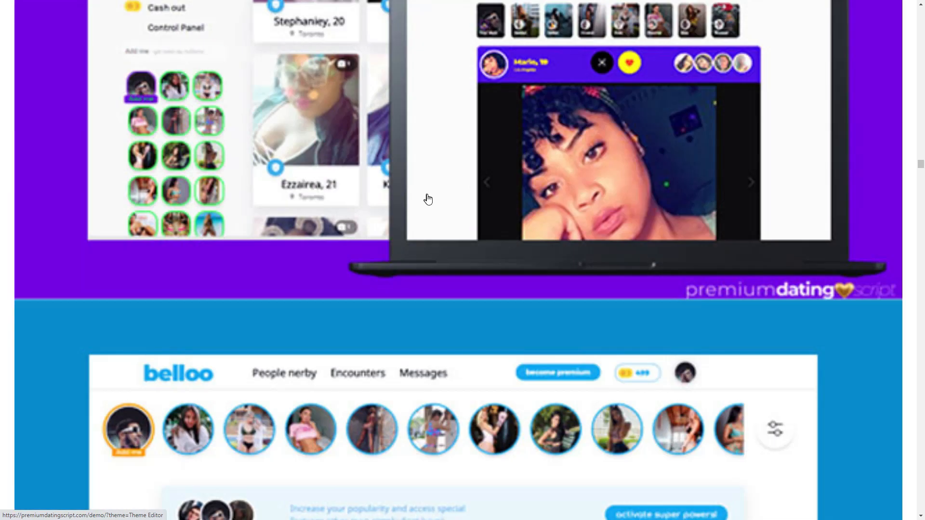
Step: Examine the Belloo plugin overview, from Theme Editor and Users Generator through Instagram Media Importer, and the Stories description
scroll(428, 199, "down", 20)
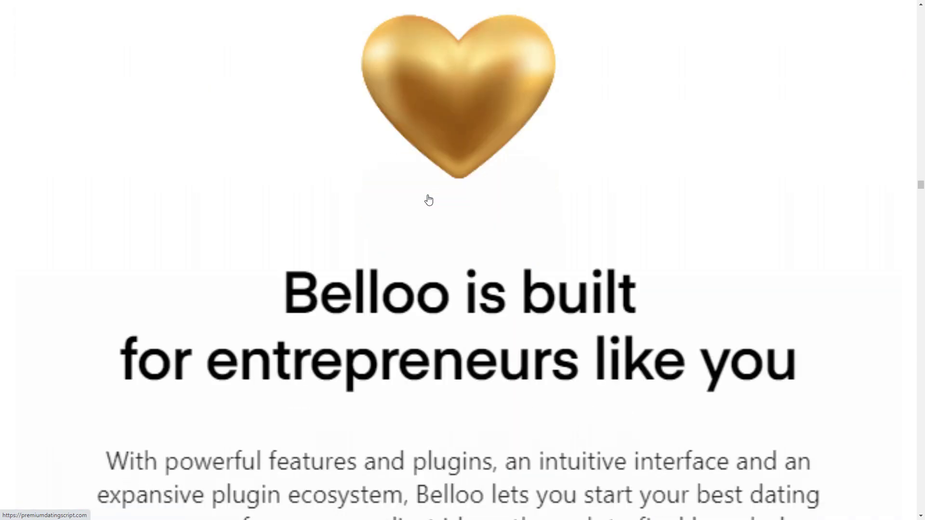
scroll(429, 200, "down", 12)
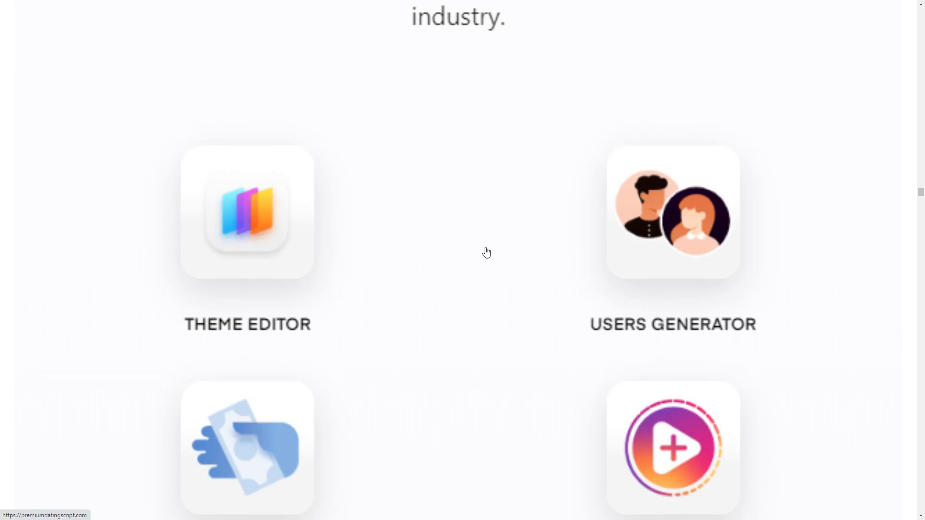
scroll(486, 252, "down", 7)
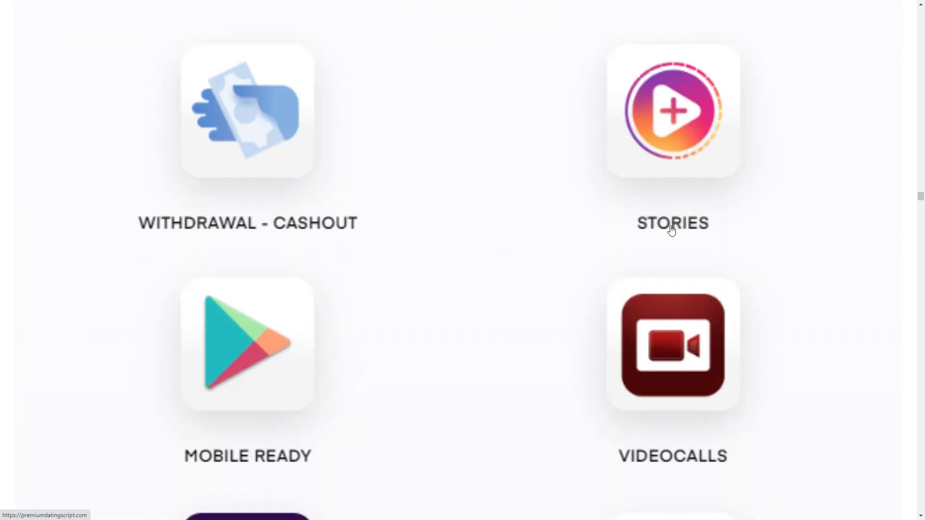
scroll(585, 232, "down", 4)
scroll(681, 242, "down", 3)
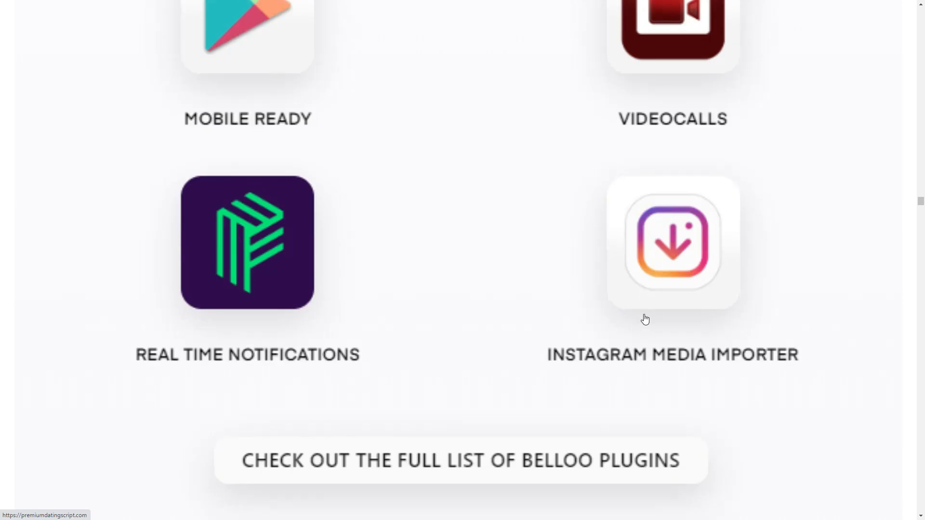
scroll(725, 318, "down", 20)
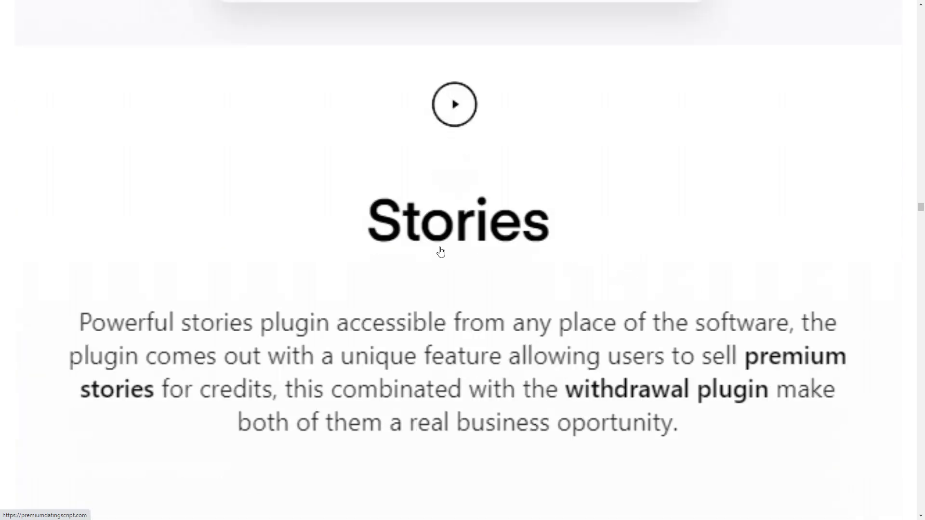
Step: Examine the Software plugin cards from General Settings through Users Manager and the first cards of the Pages section
scroll(319, 224, "down", 10)
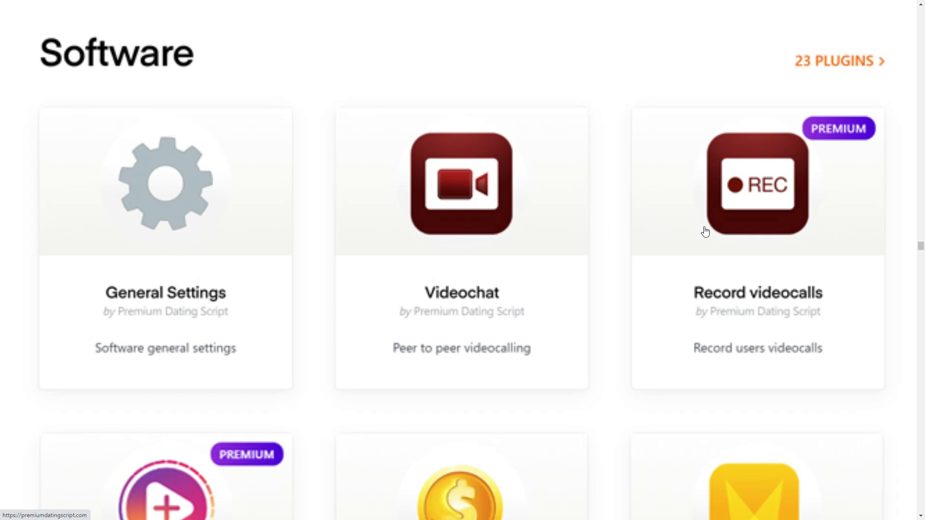
scroll(705, 233, "down", 8)
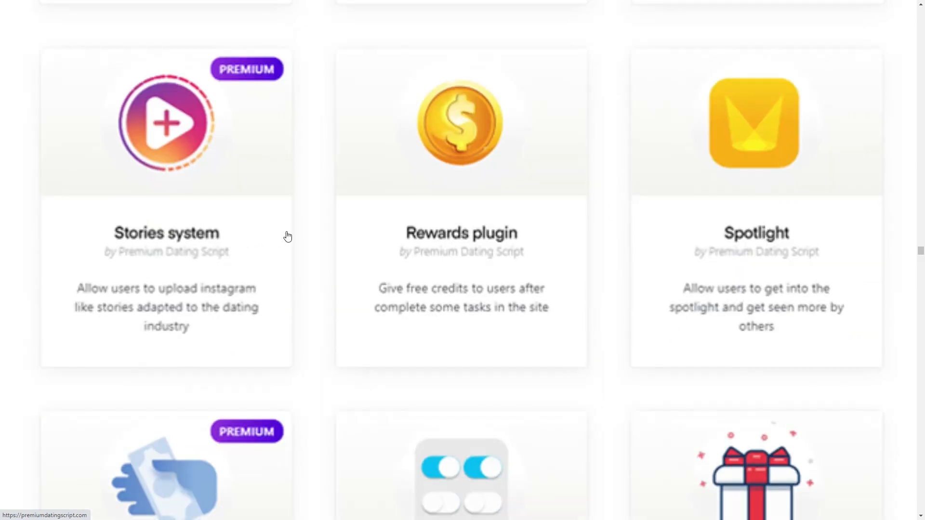
scroll(355, 254, "down", 6)
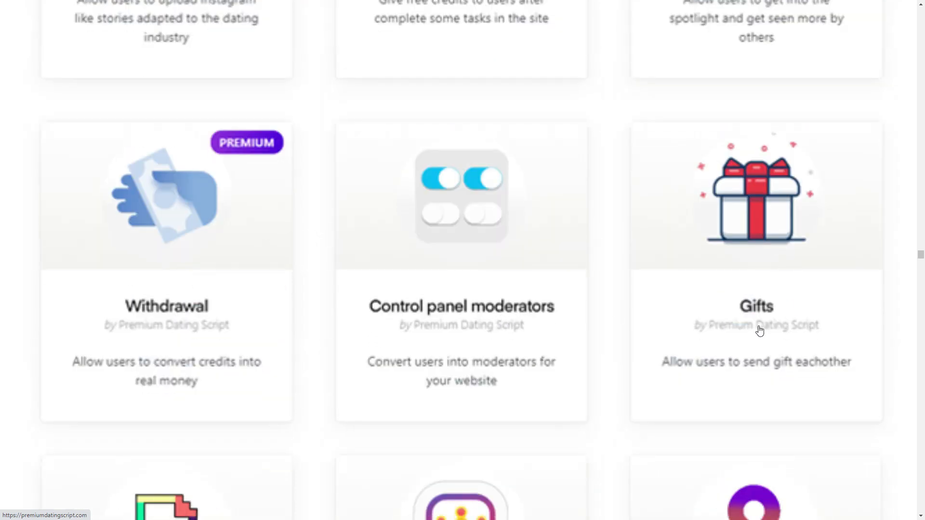
scroll(394, 349, "down", 9)
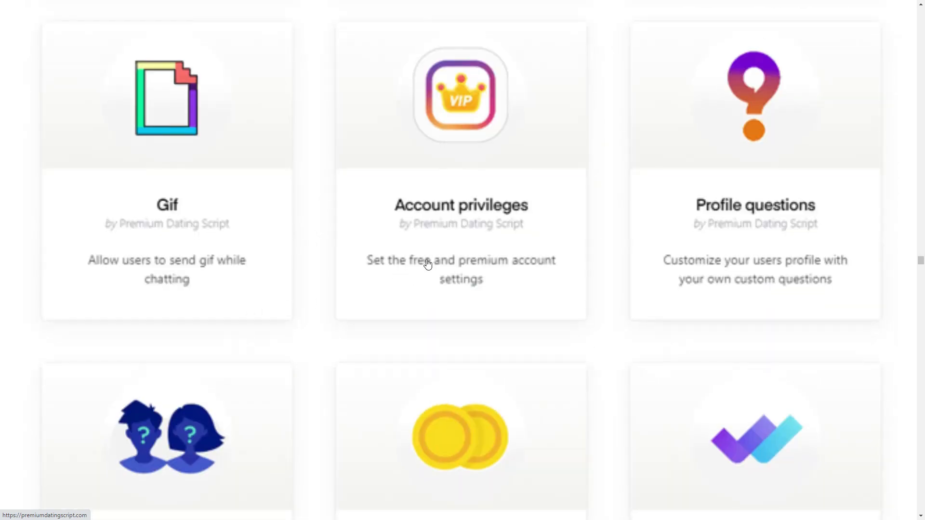
scroll(416, 282, "down", 20)
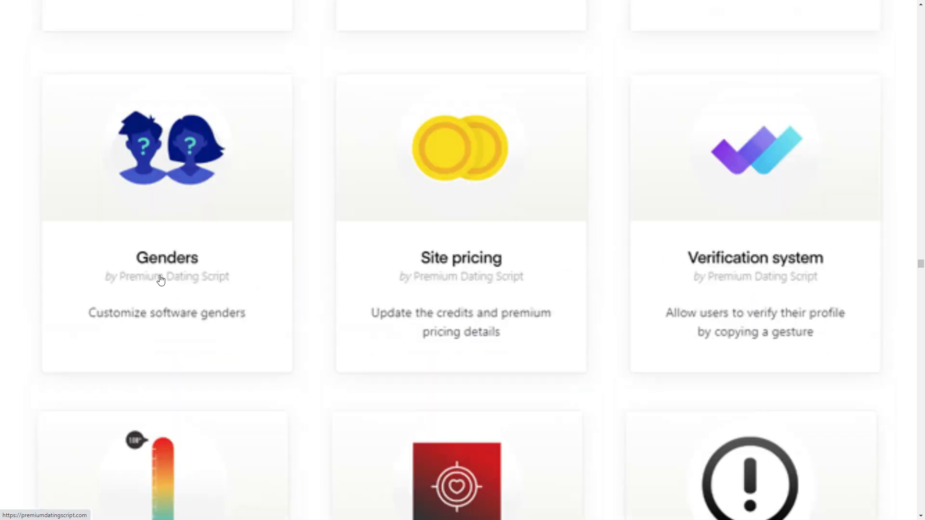
scroll(318, 262, "down", 6)
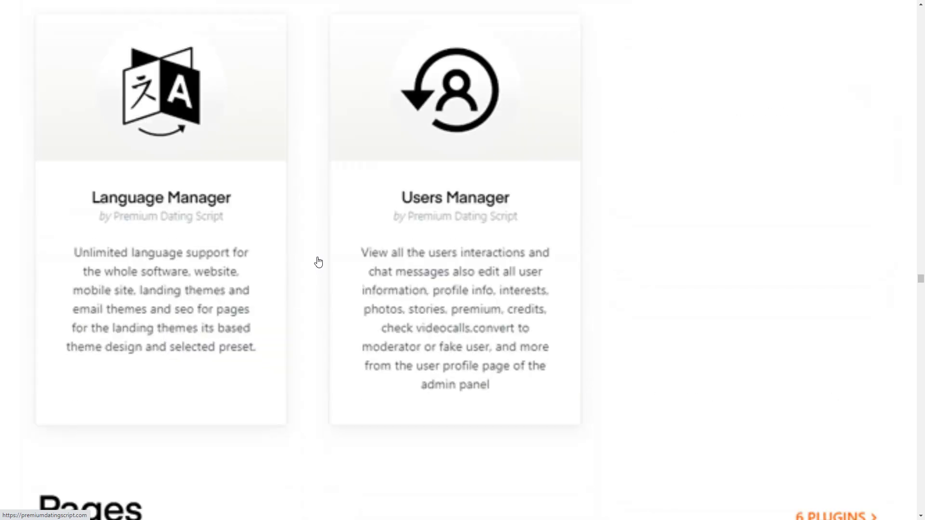
scroll(318, 262, "down", 12)
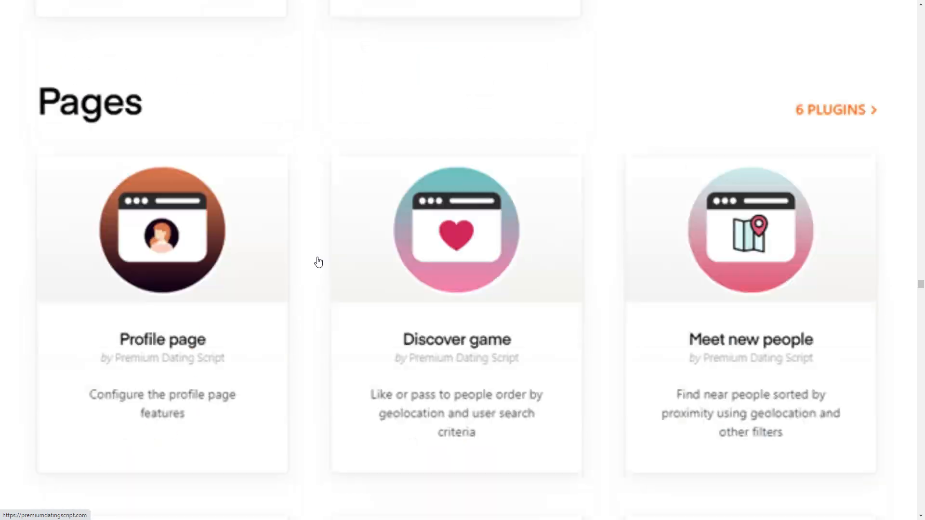
scroll(318, 260, "up", 6)
scroll(325, 271, "down", 6)
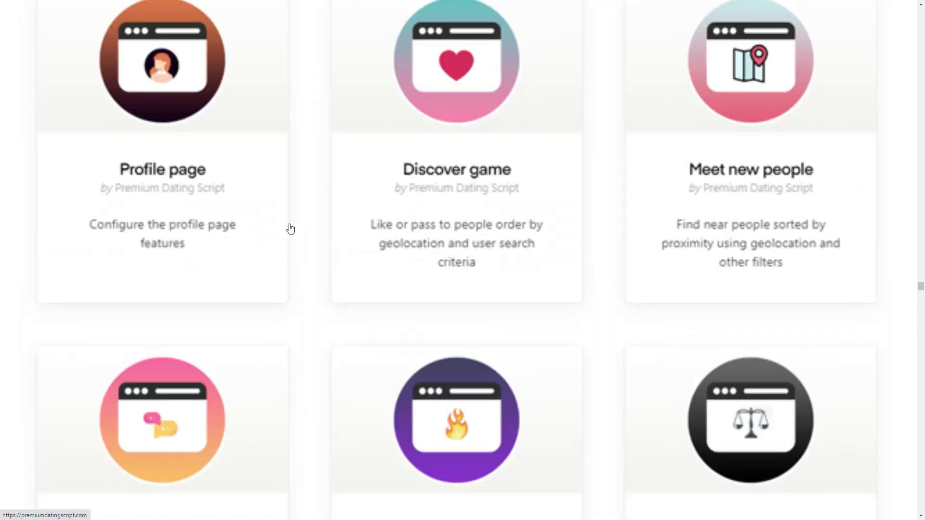
Step: Examine the Payment Gateway, Social Auth and Fake Users plugin sections of the product page
scroll(304, 250, "down", 20)
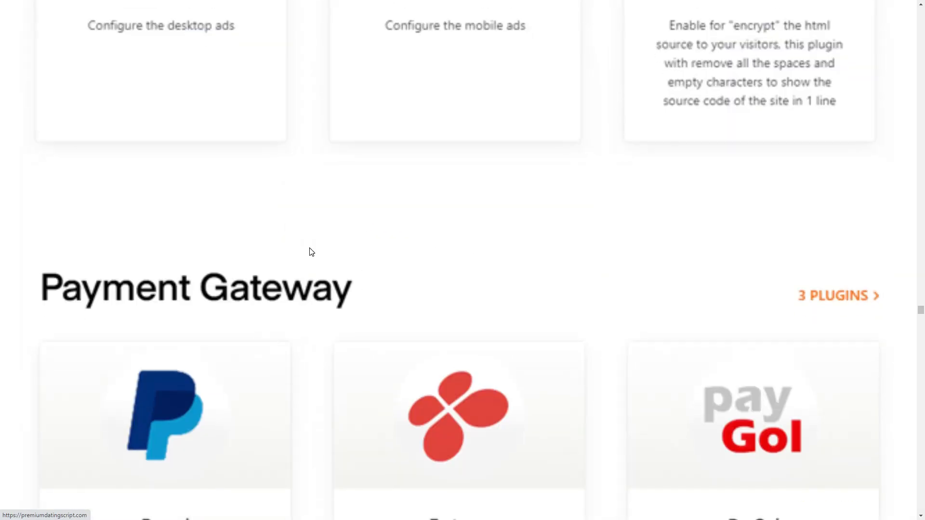
scroll(311, 252, "down", 5)
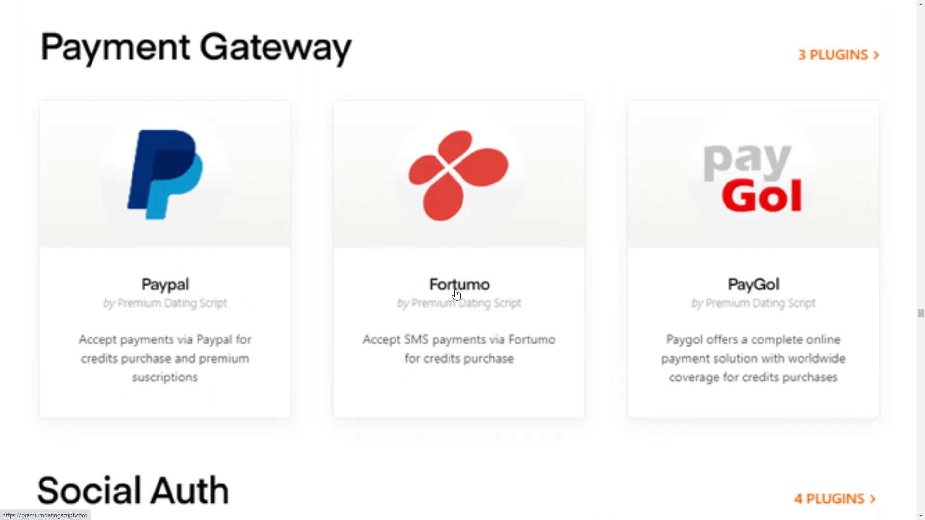
scroll(80, 261, "down", 6)
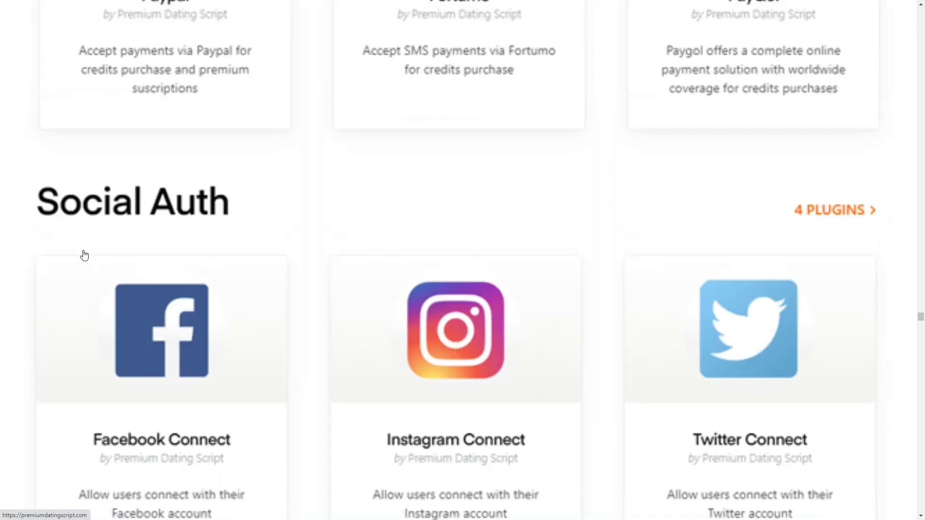
scroll(76, 217, "down", 4)
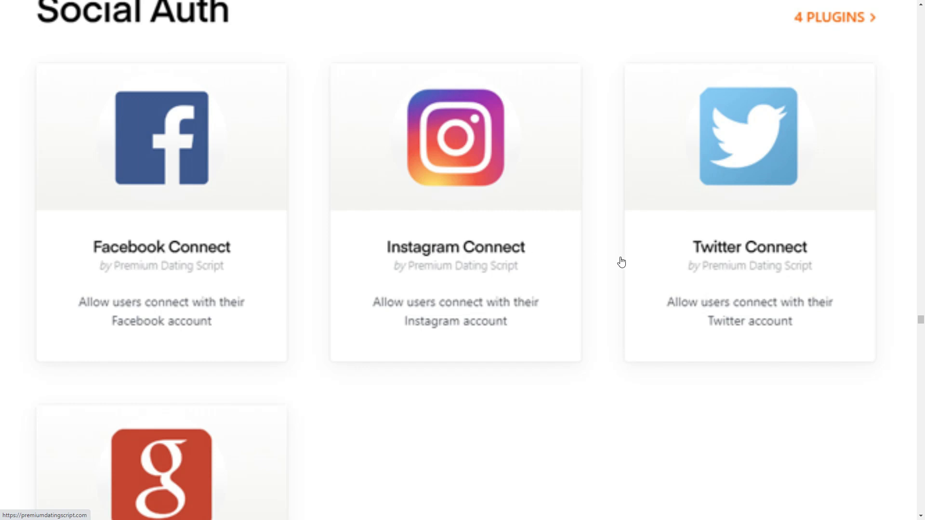
scroll(144, 297, "down", 5)
scroll(285, 306, "down", 6)
scroll(283, 300, "down", 4)
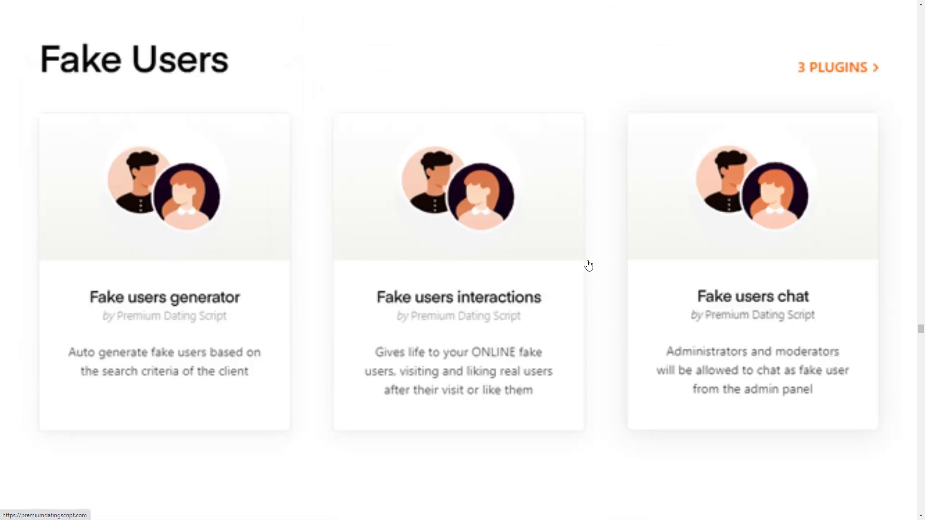
scroll(589, 265, "down", 15)
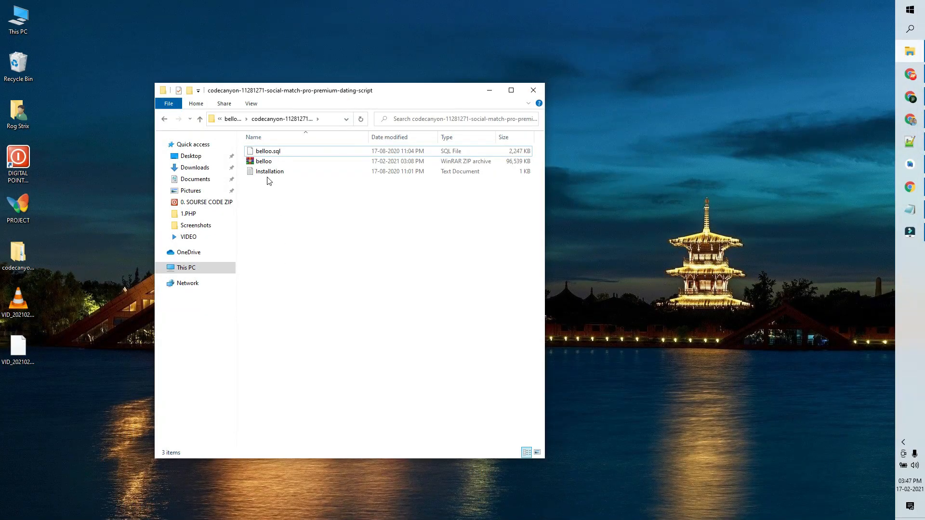
Step: Open the Installation text file from the script folder, highlight its administrator login lines and minimize it
left_click(275, 219)
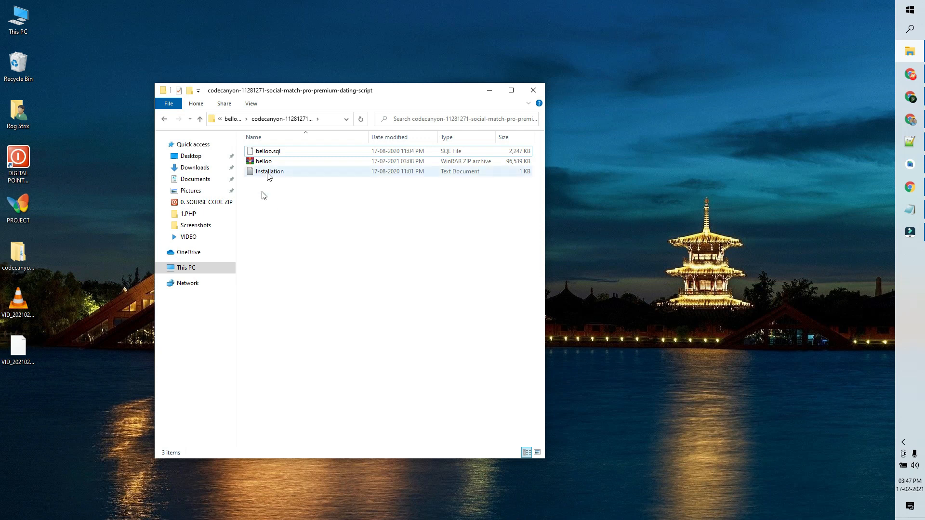
left_click_drag(276, 198, 287, 128)
left_click(282, 203)
left_click(264, 164)
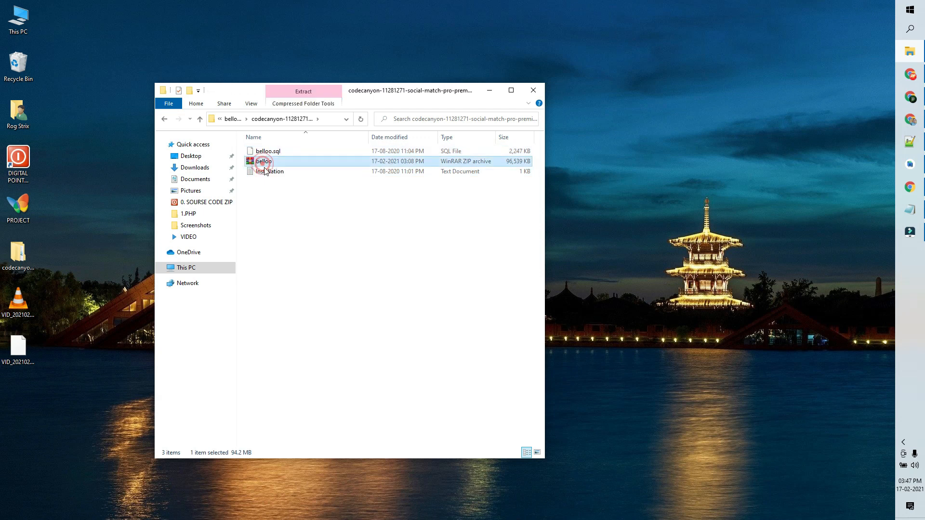
double_click(265, 173)
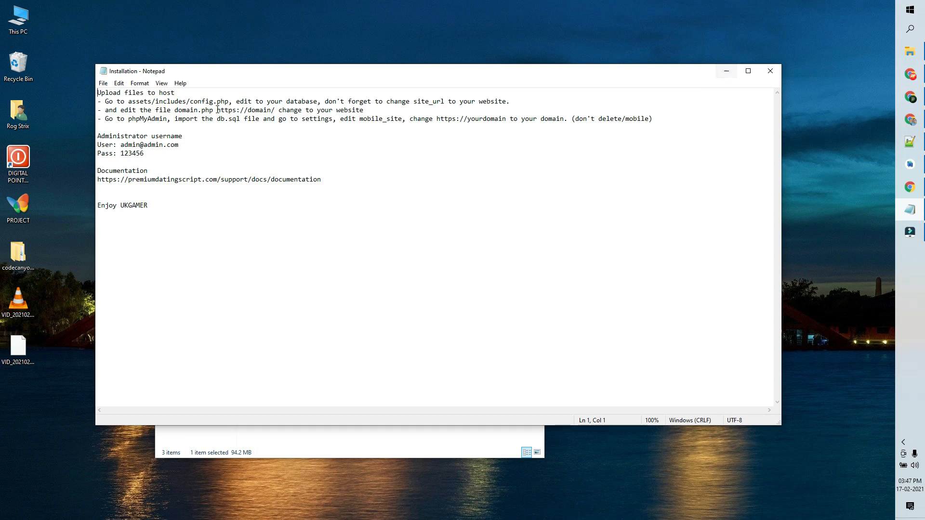
left_click_drag(159, 155, 97, 136)
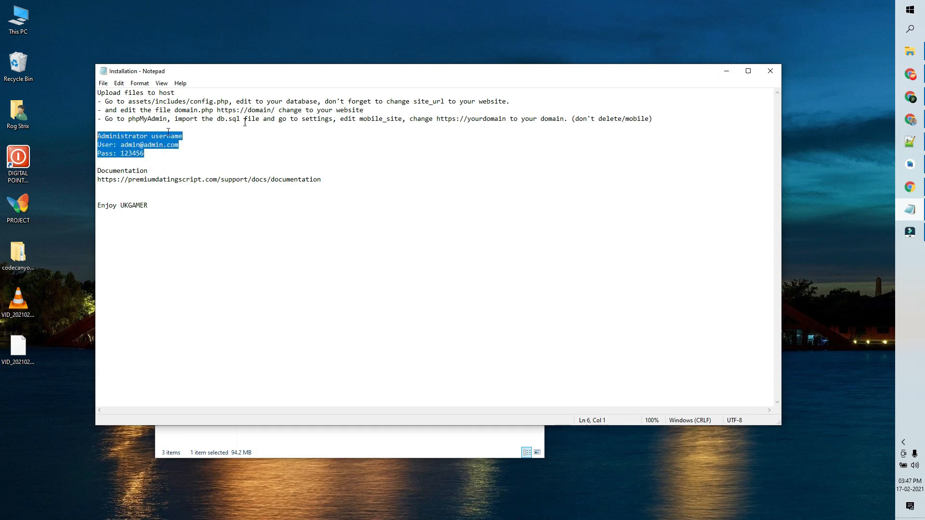
left_click(719, 76)
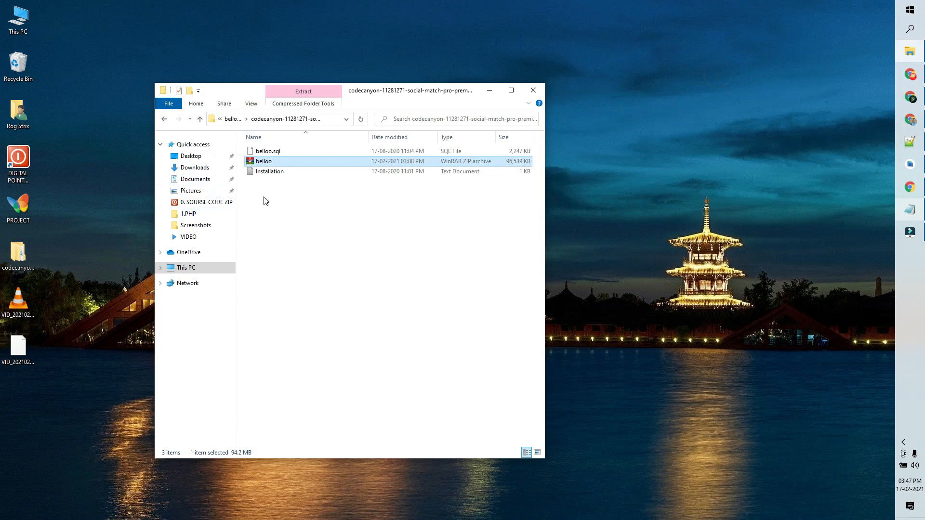
Step: Switch to the cPanel File Manager in Chrome and extract belloo.zip into /public_html/Maritech.xyz
left_click(911, 74)
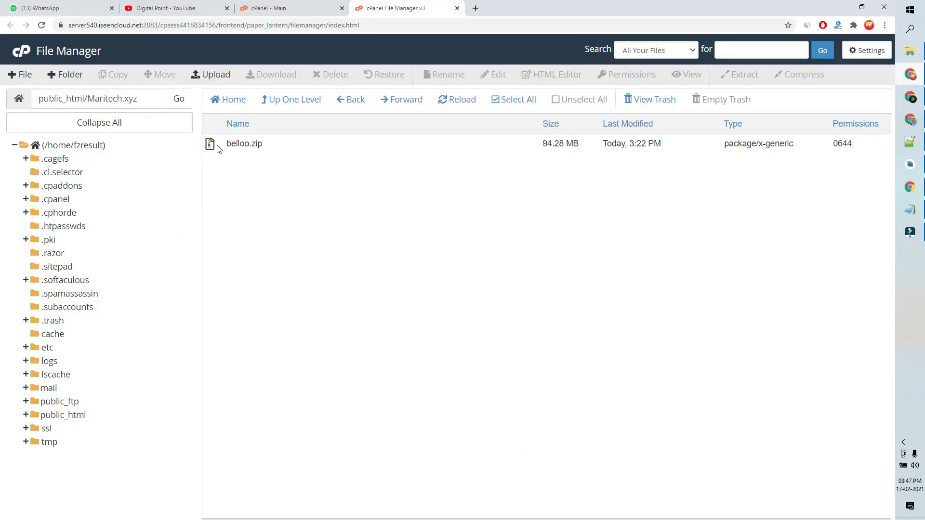
right_click(218, 149)
left_click(246, 275)
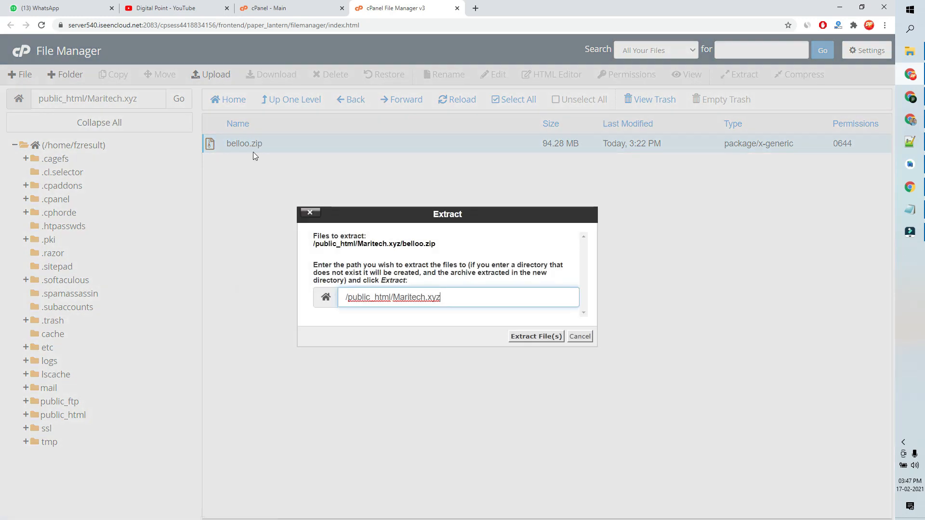
left_click(546, 339)
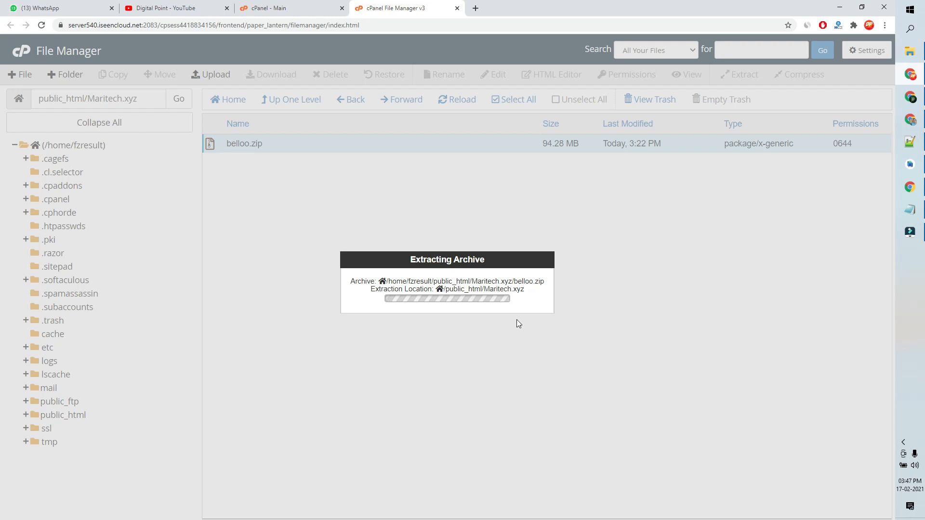
left_click(641, 400)
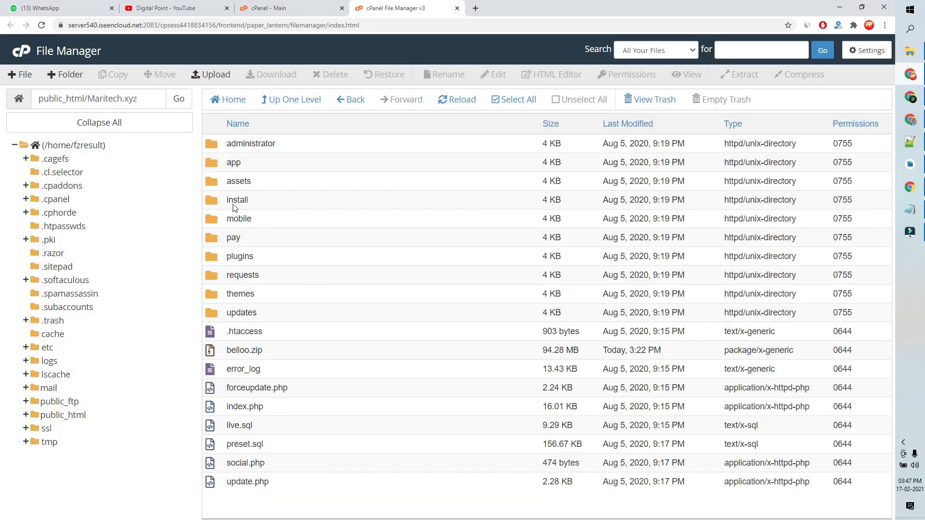
Step: Open config.php from the assets/includes folder in the code editor
double_click(217, 187)
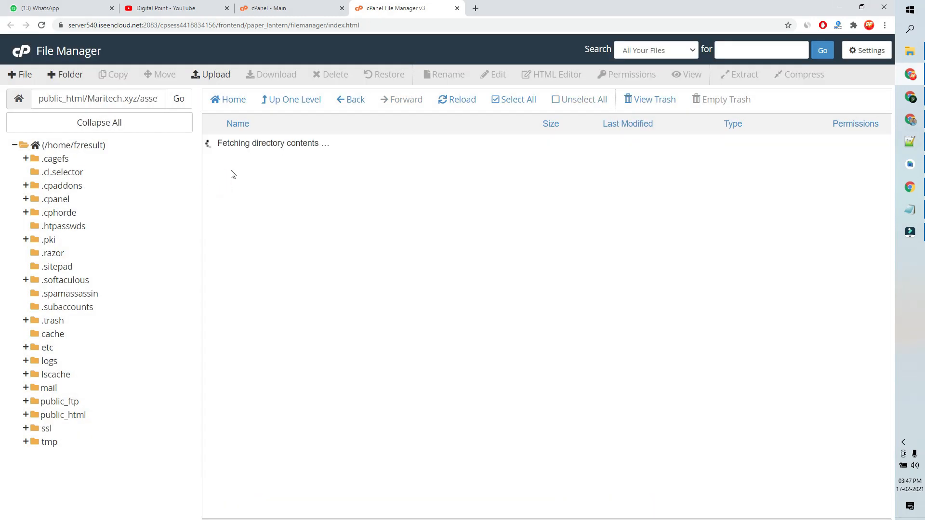
double_click(217, 165)
right_click(239, 181)
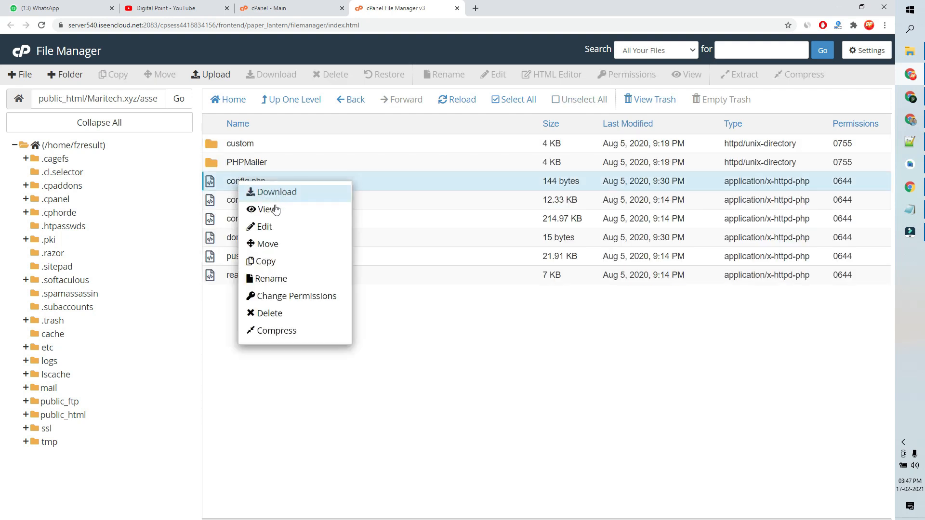
left_click(260, 227)
left_click(554, 369)
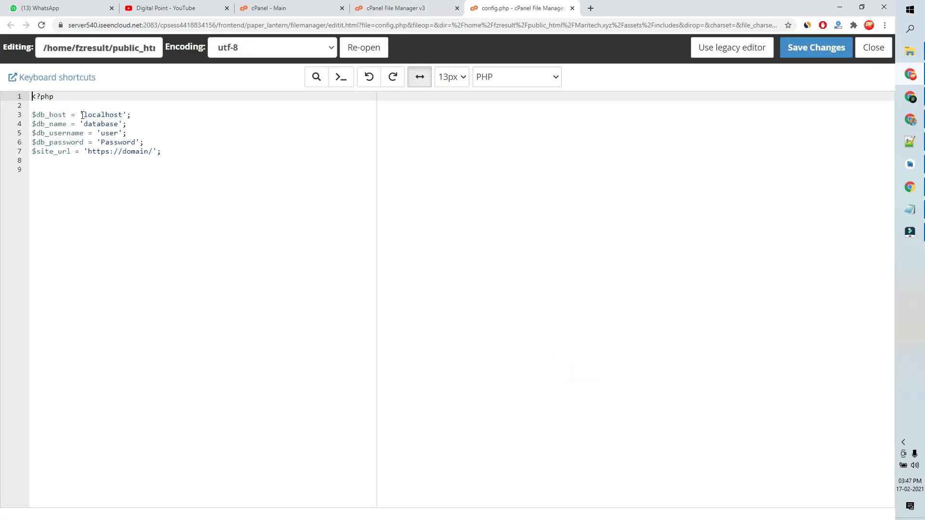
Step: Create a database named bello with the cPanel MySQL Database Wizard, copying the name for reuse
left_click(303, 8)
scroll(412, 352, "down", 4)
scroll(411, 352, "down", 3)
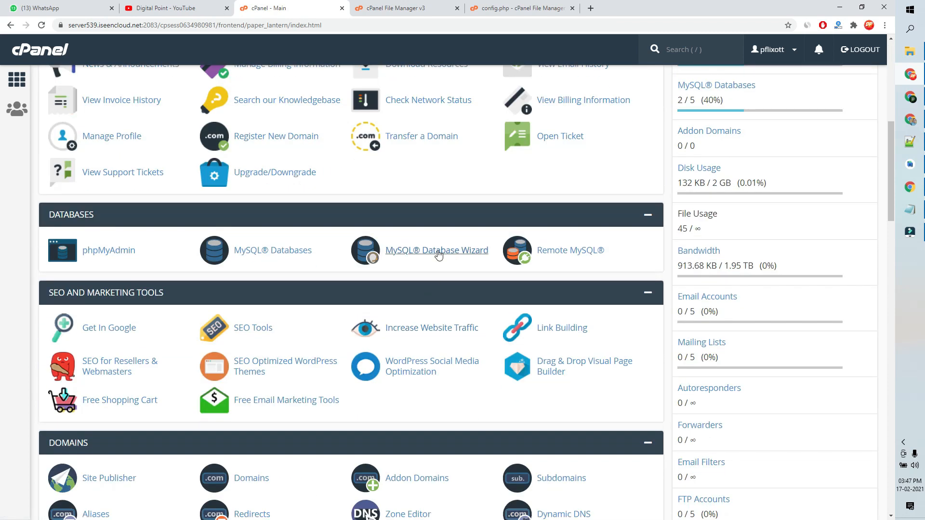
left_click(438, 254)
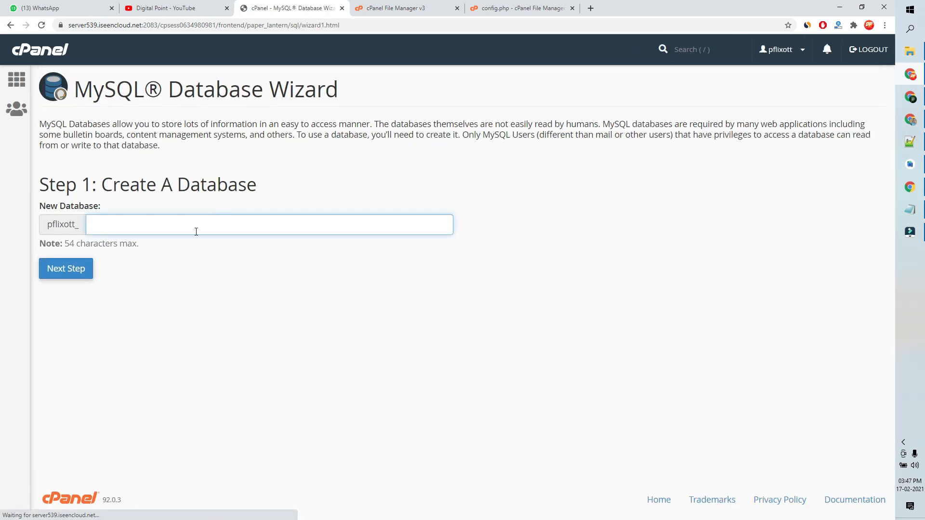
type("bello")
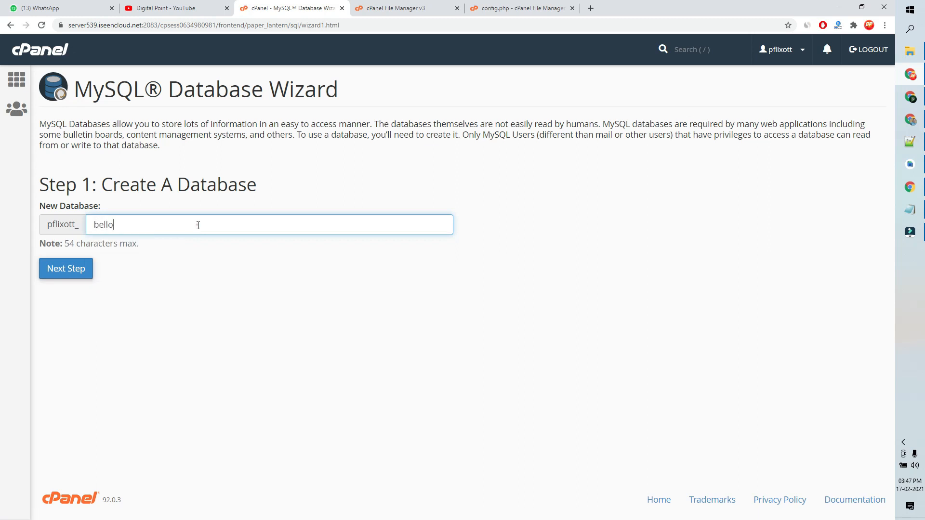
double_click(198, 226)
right_click(199, 226)
left_click(177, 289)
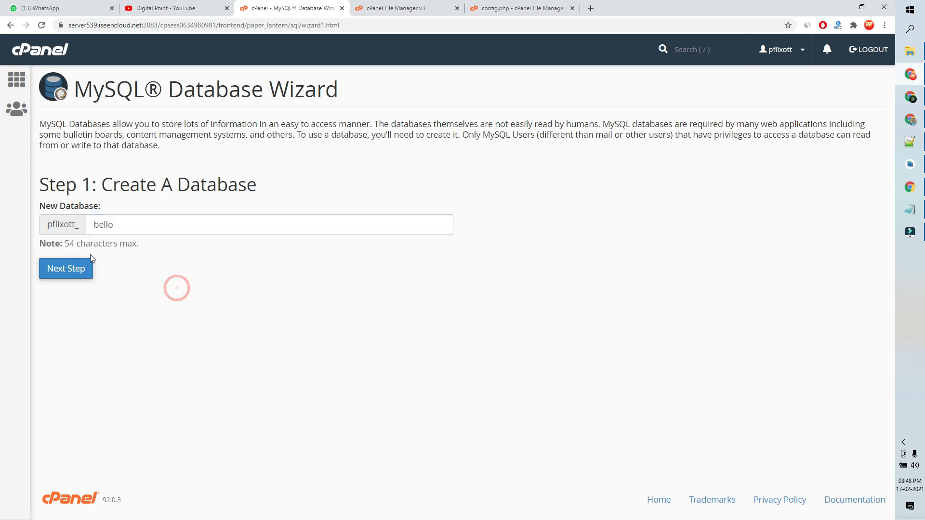
left_click(82, 275)
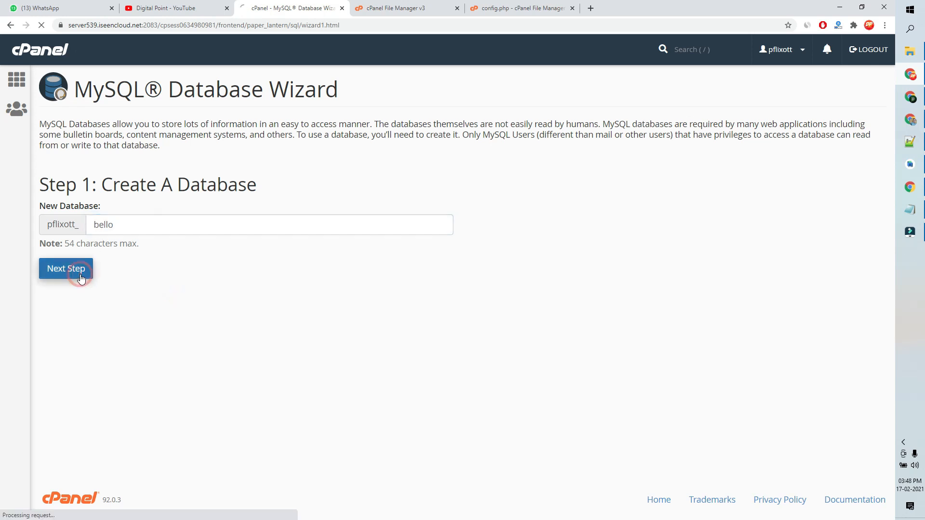
Step: Create the database user bello with a generated password, copying the password for reuse
right_click(123, 204)
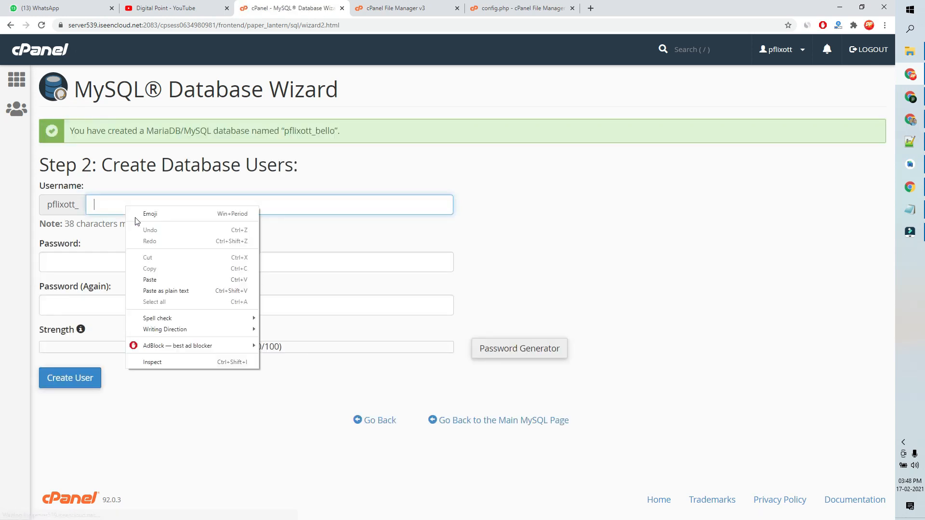
left_click(154, 276)
left_click(525, 347)
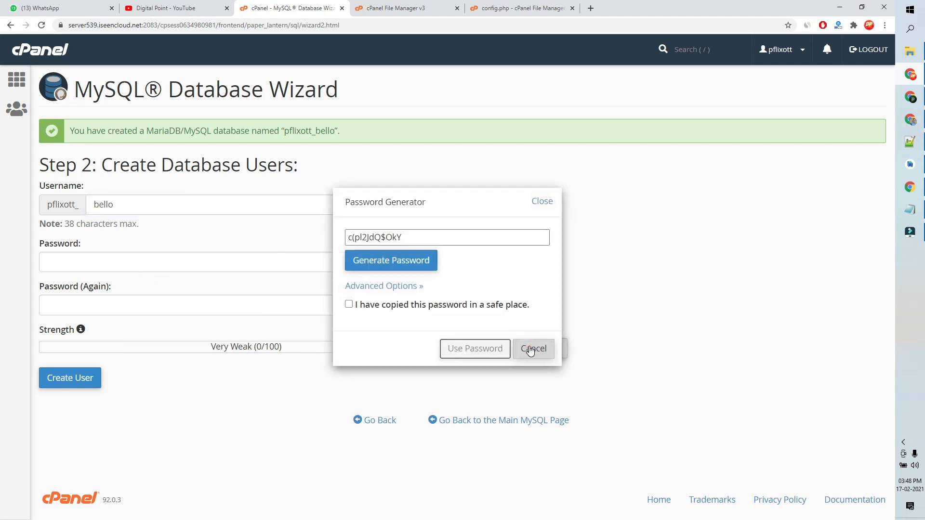
left_click(420, 253)
left_click(419, 260)
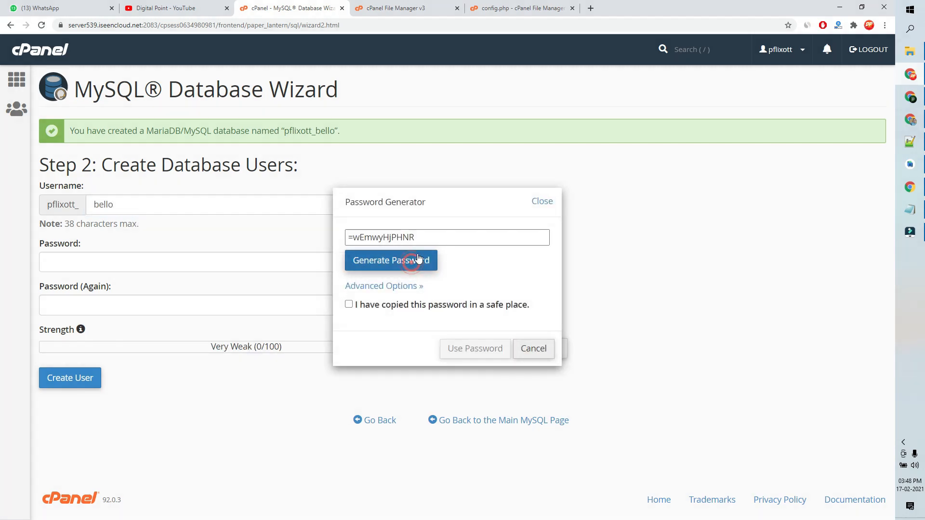
left_click(430, 238)
right_click(417, 239)
left_click(462, 282)
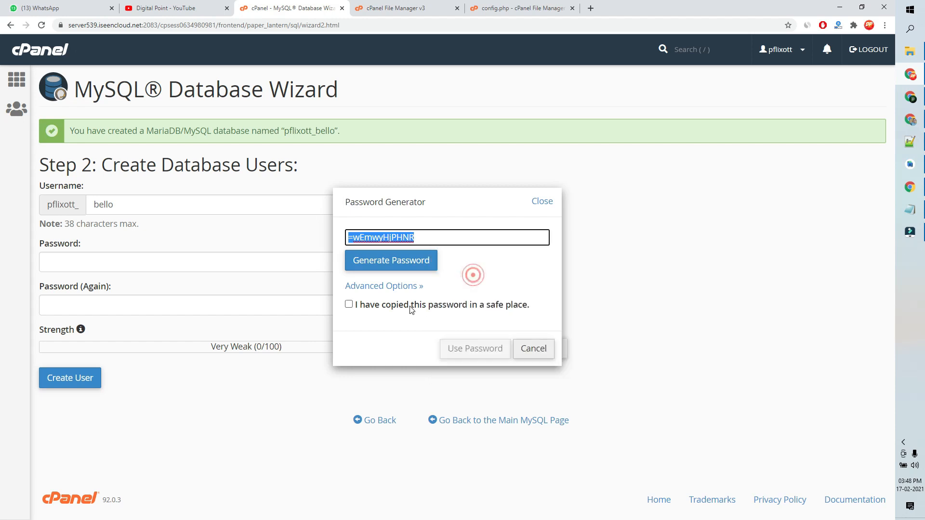
left_click(410, 305)
left_click(458, 350)
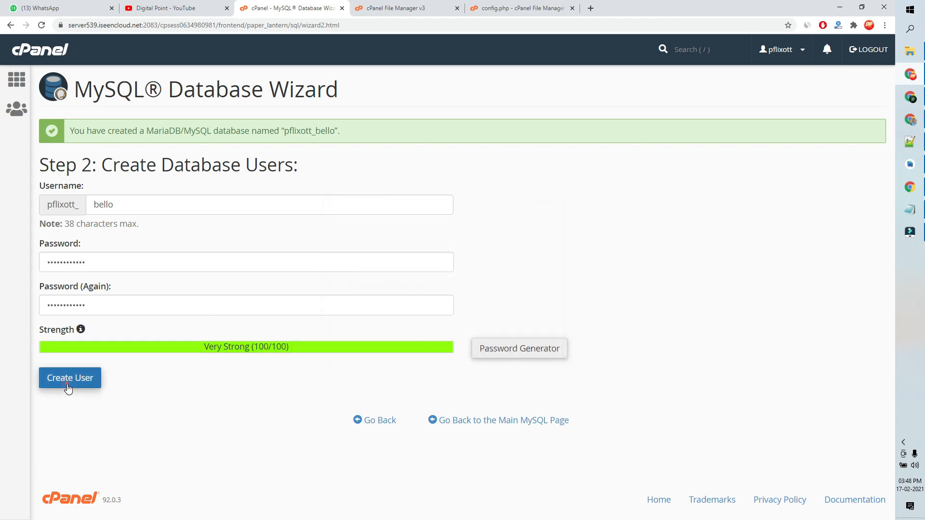
left_click(68, 387)
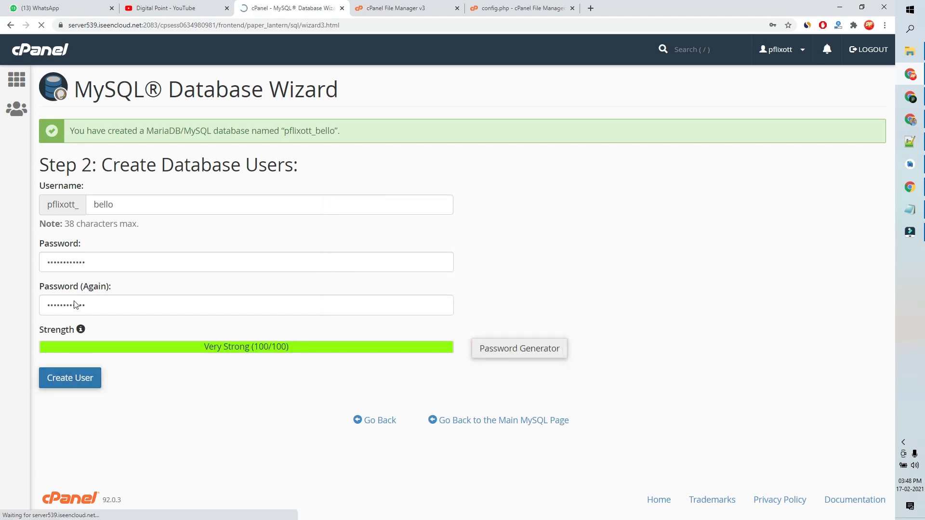
Step: Grant the new database user all privileges on the database and complete the wizard
left_click(47, 227)
scroll(53, 313, "down", 4)
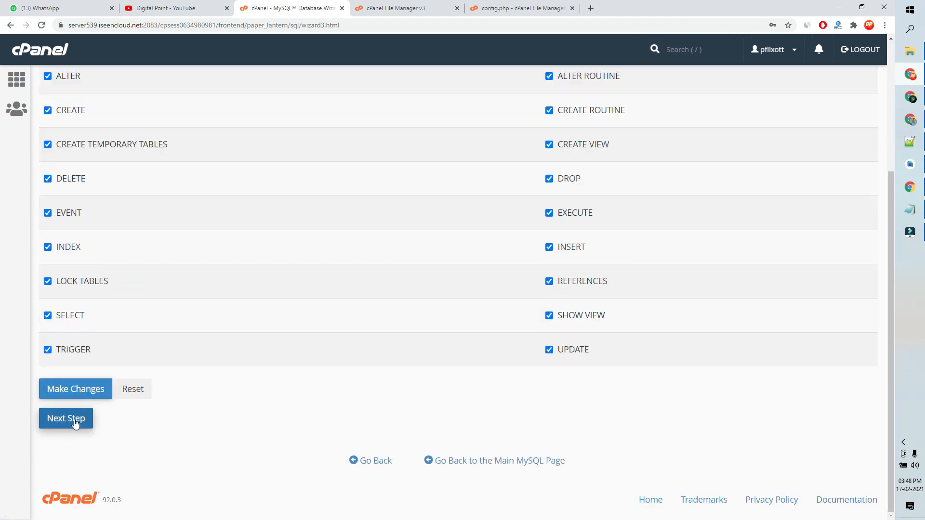
left_click(75, 421)
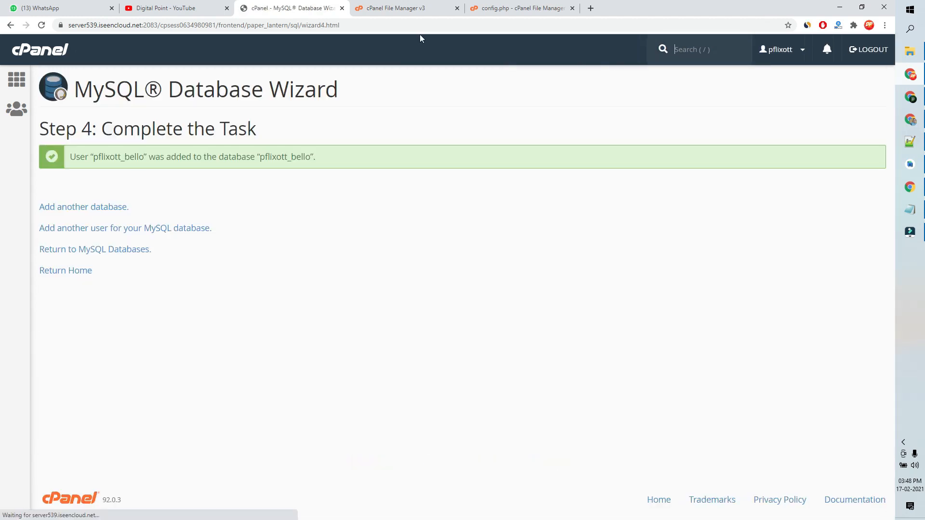
Step: In config.php, replace the $db_password placeholder with the copied database user password
left_click(488, 4)
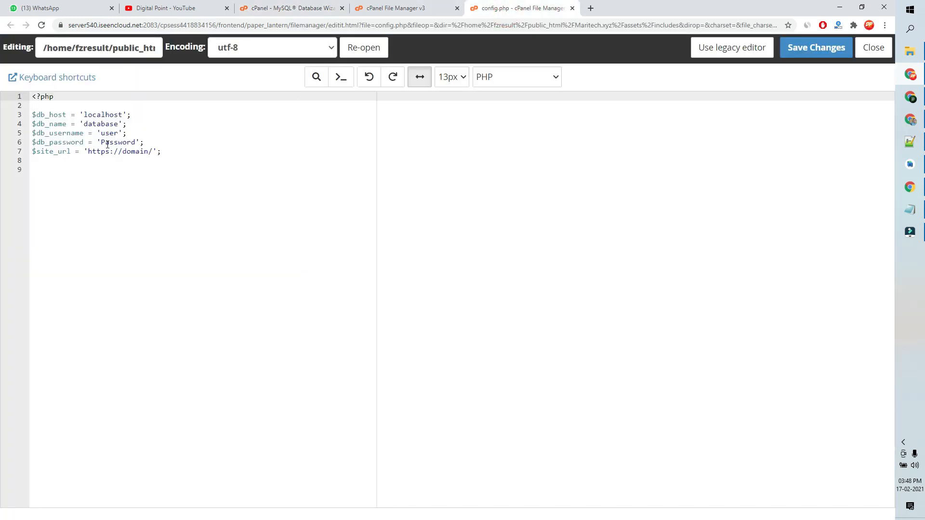
left_click_drag(102, 143, 133, 142)
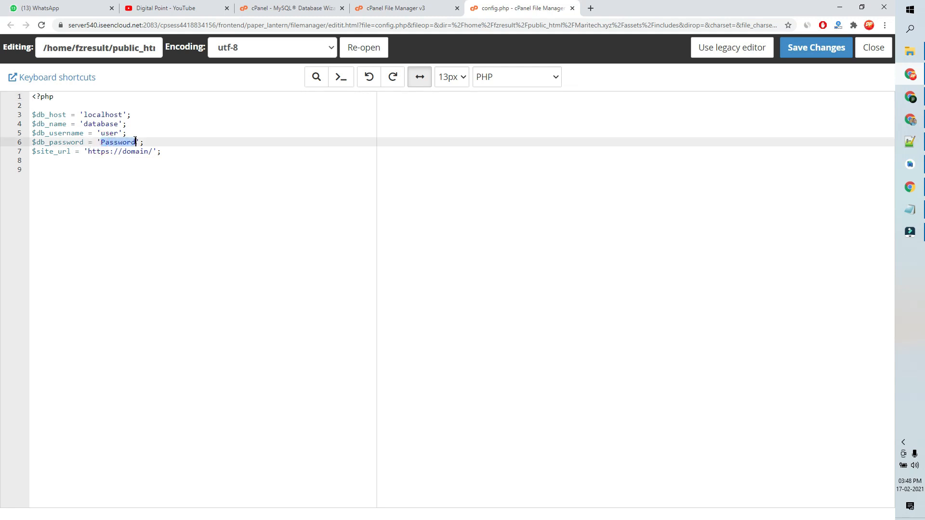
right_click(133, 142)
left_click(151, 188)
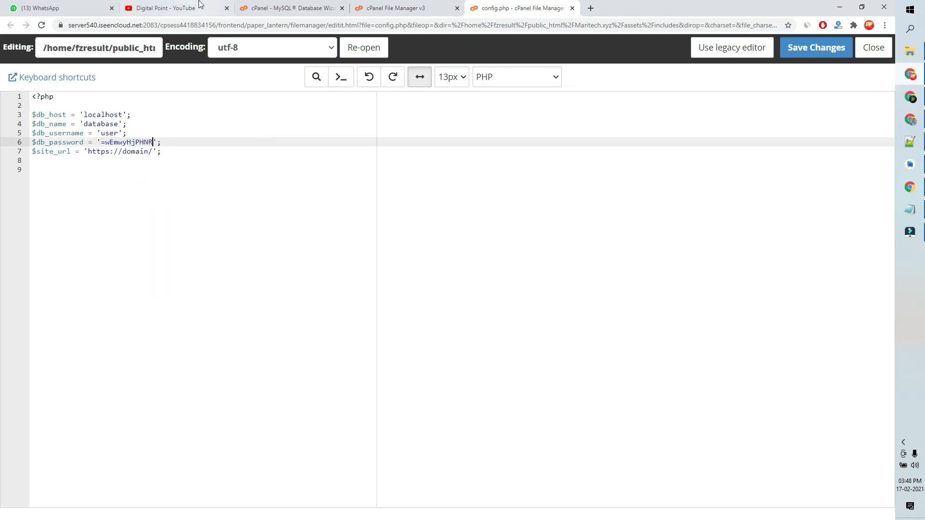
Step: Copy pflixott_bello from the wizard's completion message and set it as both $db_name and $db_username in config.php
left_click(281, 3)
double_click(117, 157)
right_click(118, 161)
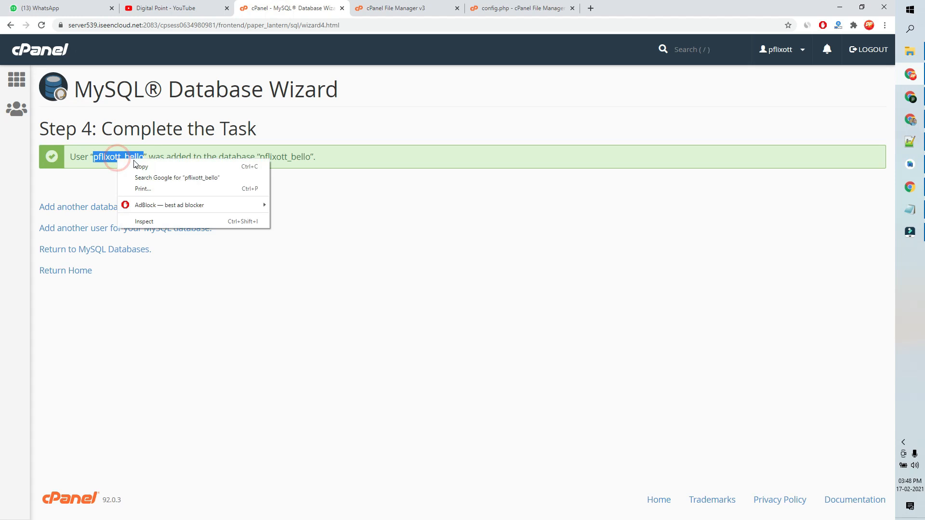
left_click(134, 167)
left_click(482, 9)
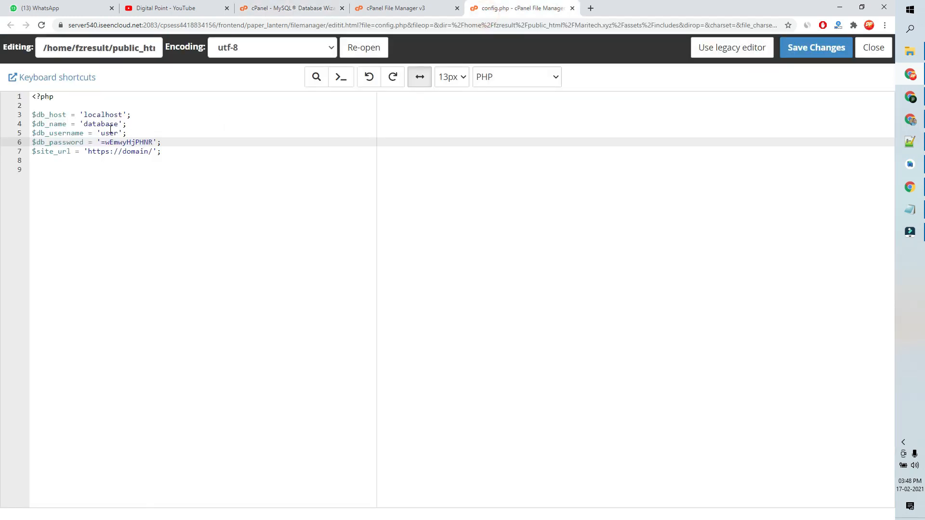
left_click_drag(84, 125, 116, 125)
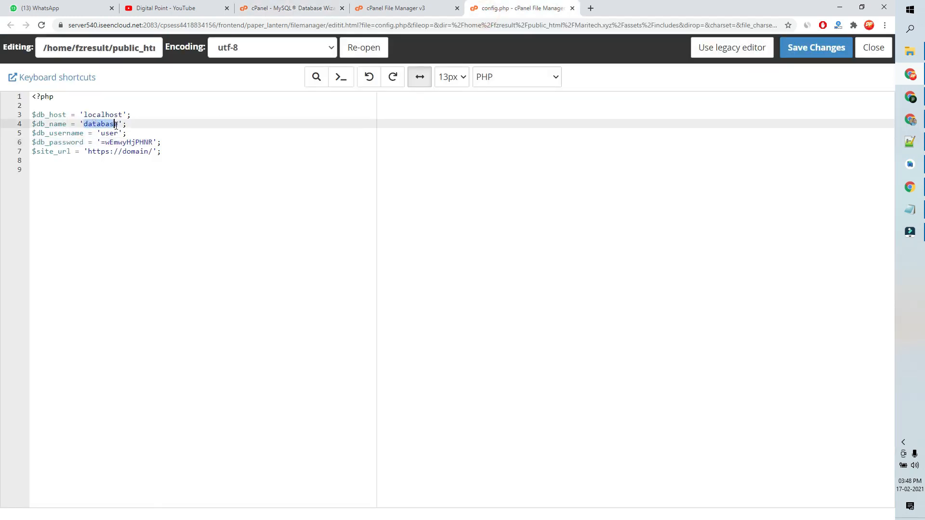
right_click(112, 126)
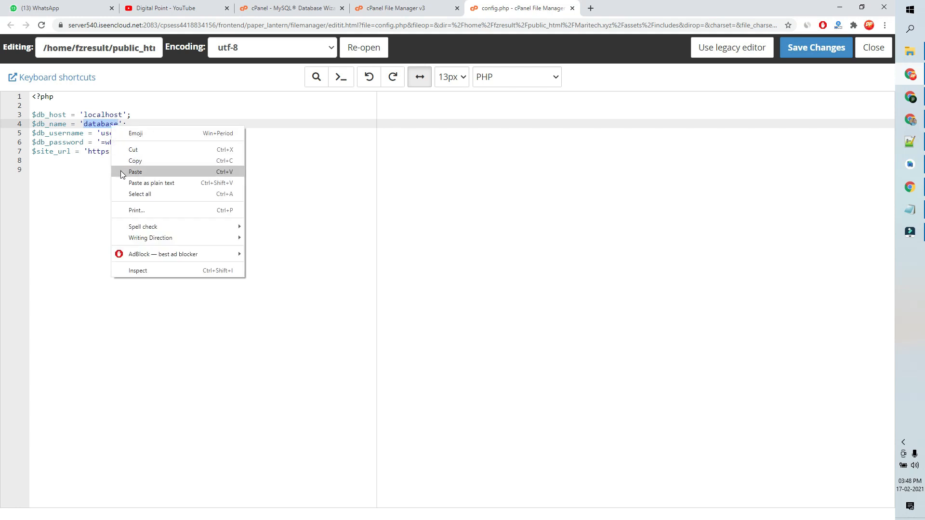
left_click(124, 172)
left_click_drag(101, 133, 117, 134)
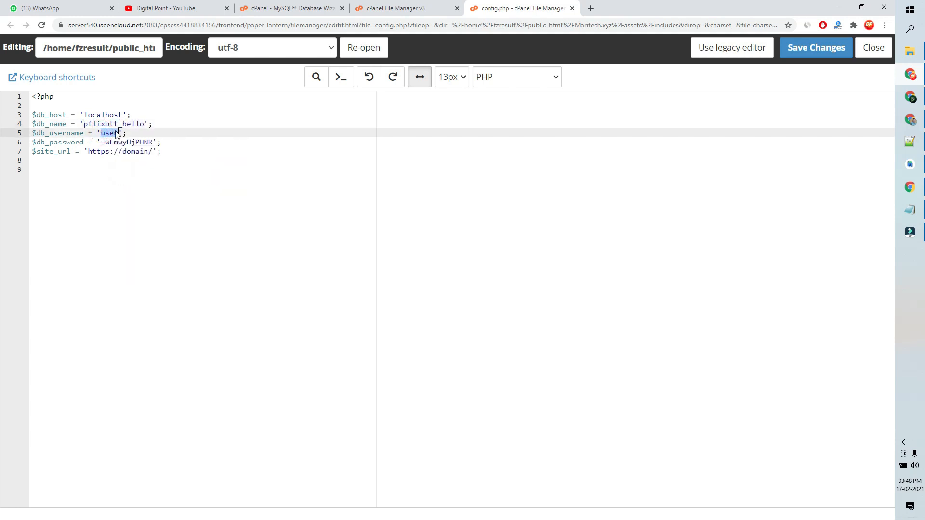
right_click(114, 134)
left_click(136, 178)
left_click(368, 9)
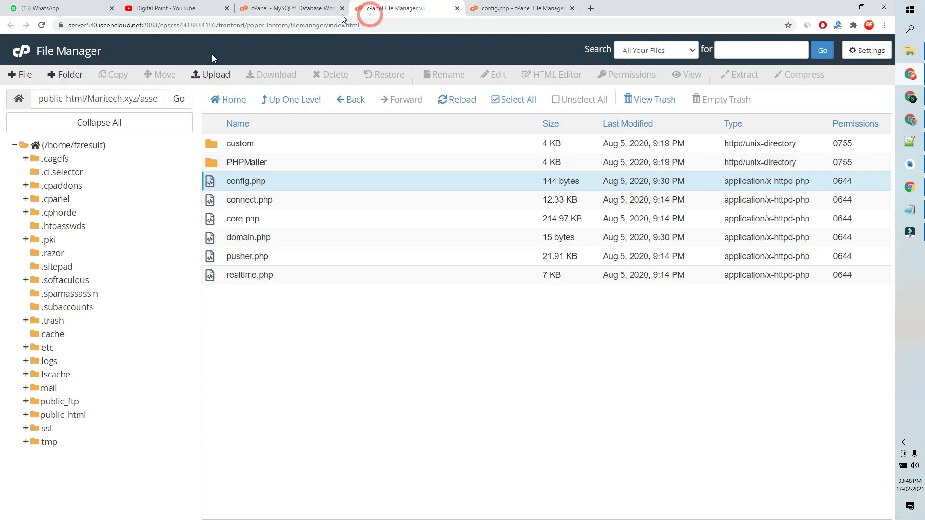
left_click_drag(88, 99, 135, 95)
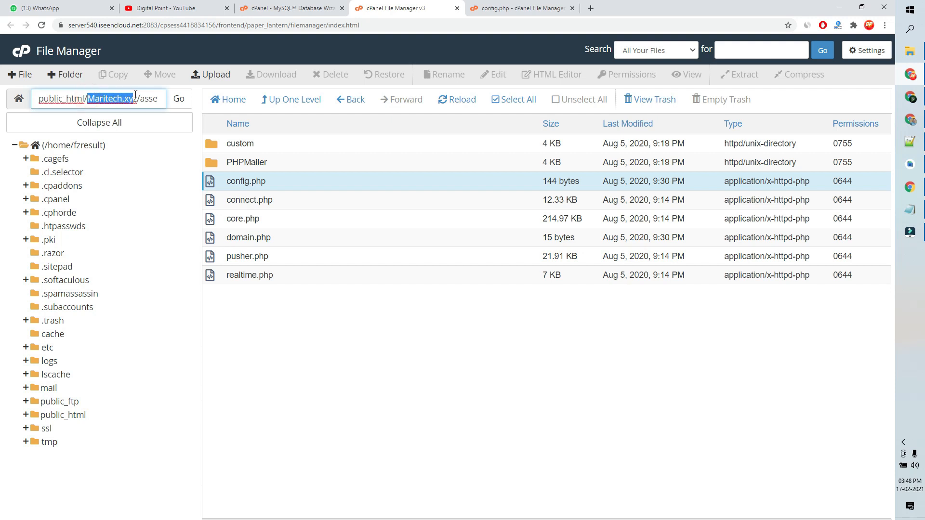
right_click(136, 99)
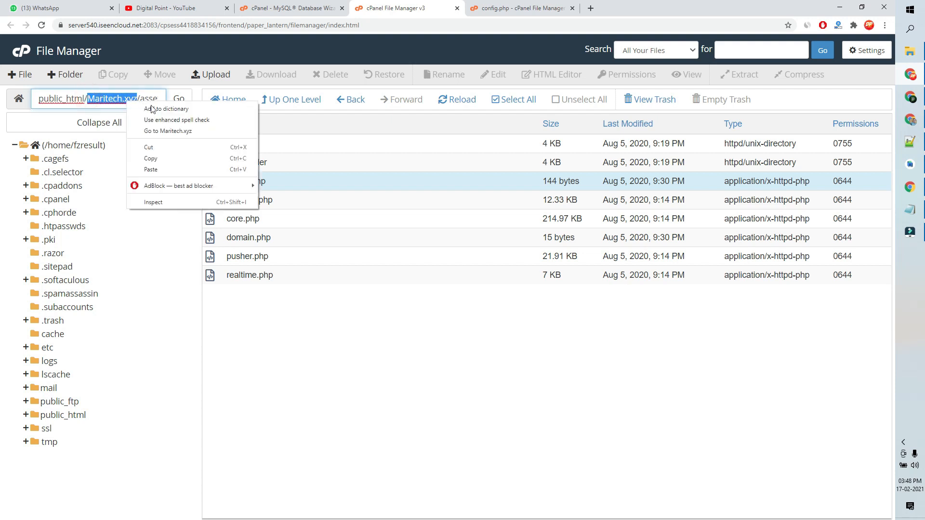
left_click(154, 162)
left_click(499, 8)
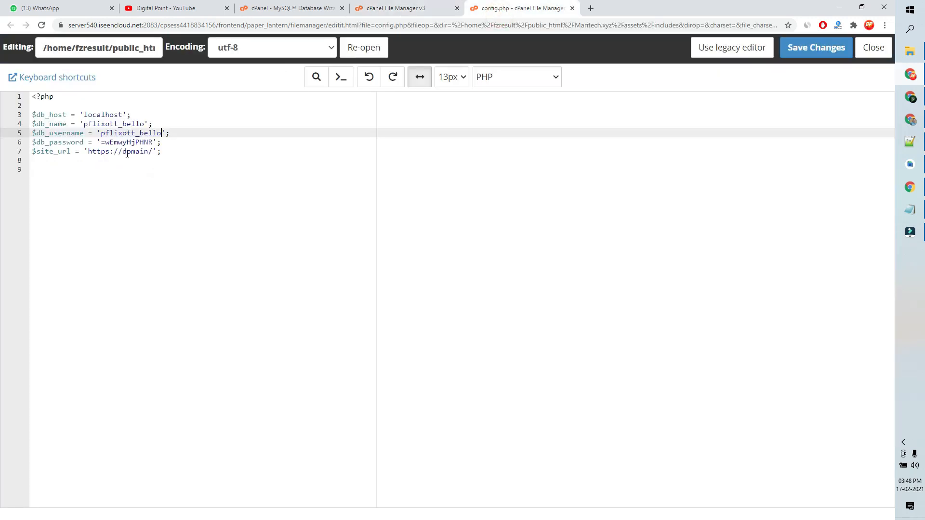
double_click(122, 154)
key("ctrl+v")
left_click(129, 157)
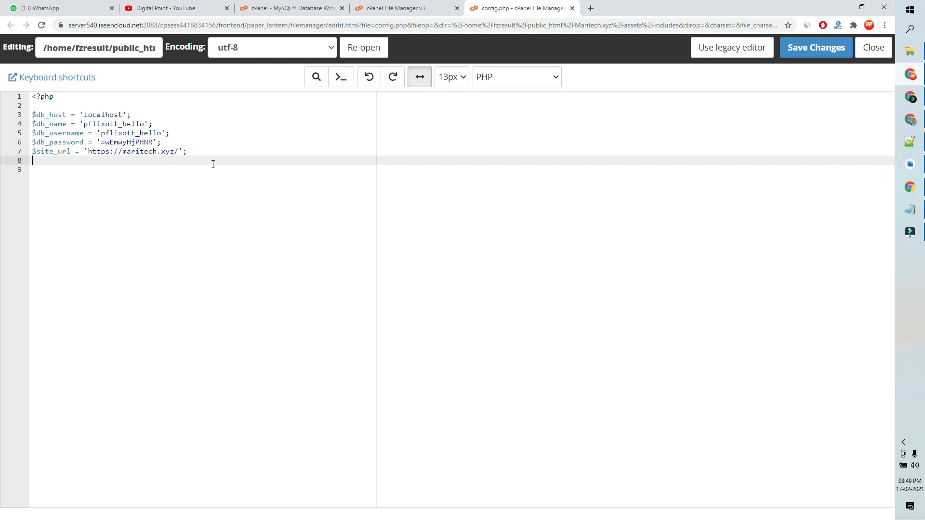
left_click(813, 49)
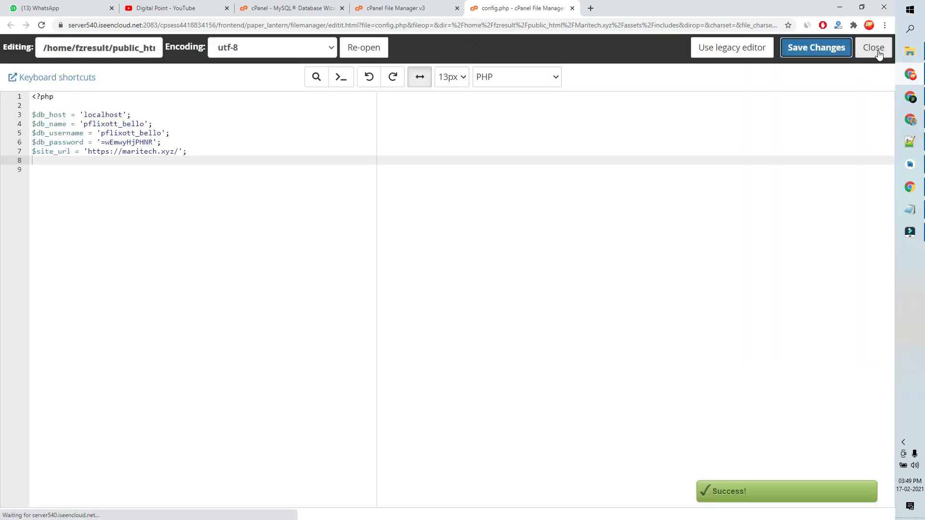
left_click(876, 50)
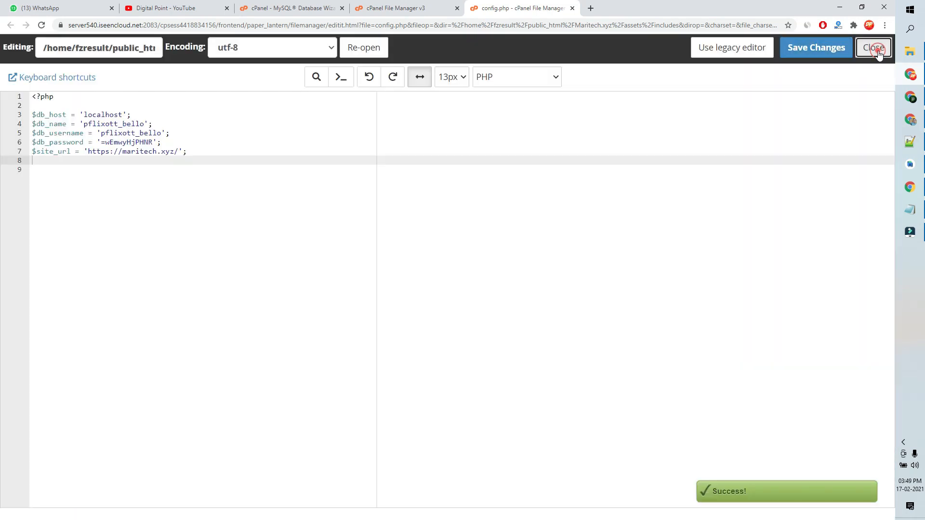
Step: Open phpMyAdmin from the cPanel home page and select the fzresult_bello database
left_click(306, 5)
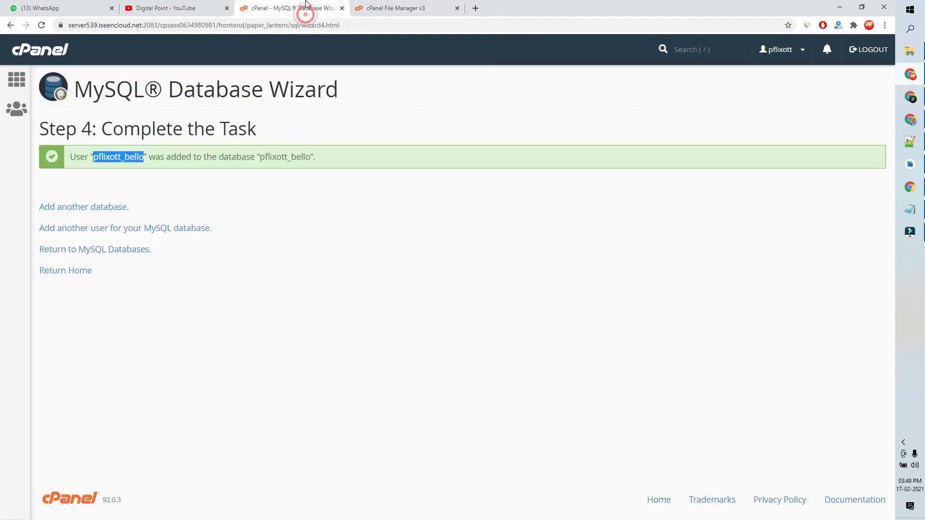
left_click(18, 81)
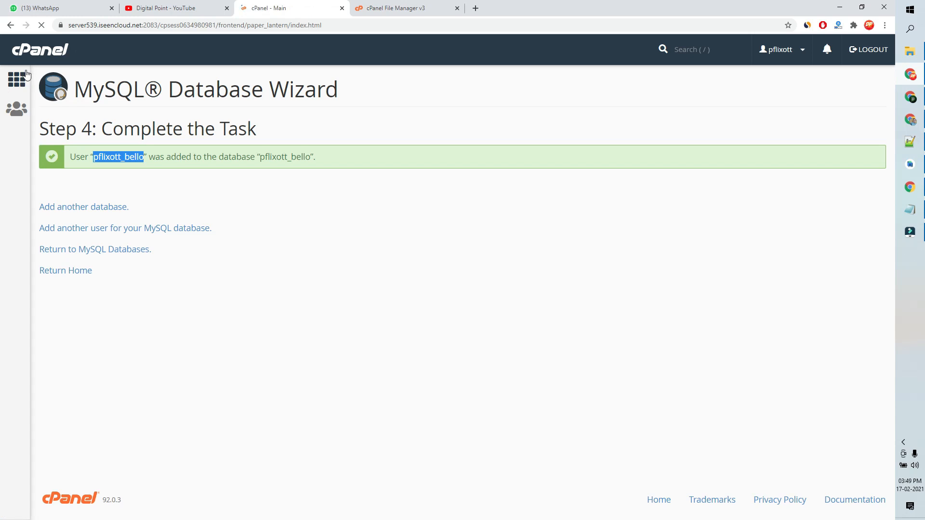
scroll(161, 251, "down", 6)
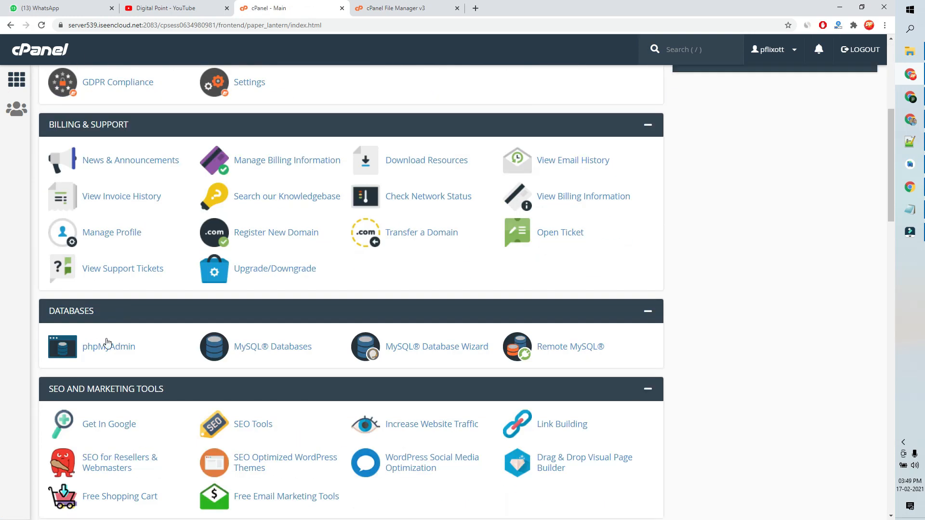
left_click(100, 346)
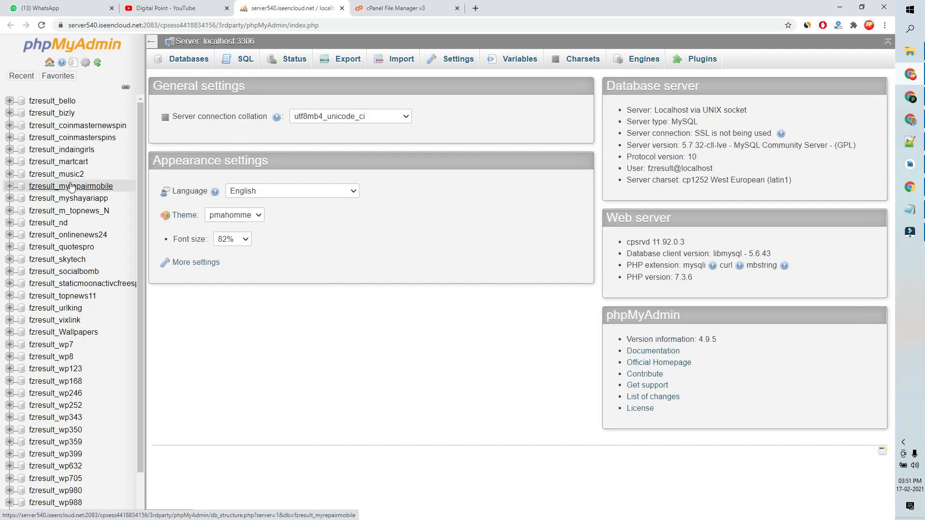
left_click(62, 102)
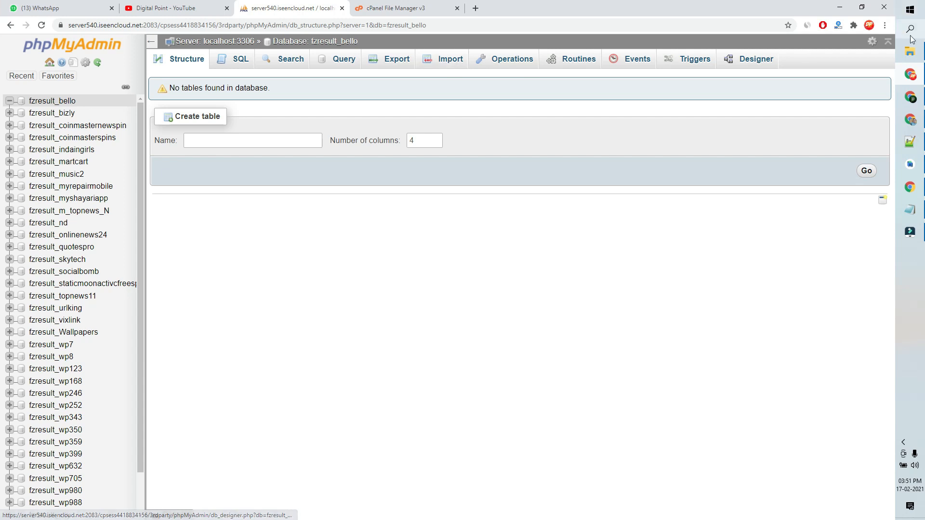
Step: Locate belloo.sql in the local script folder, import it into the fzresult_bello database and close phpMyAdmin
left_click(909, 51)
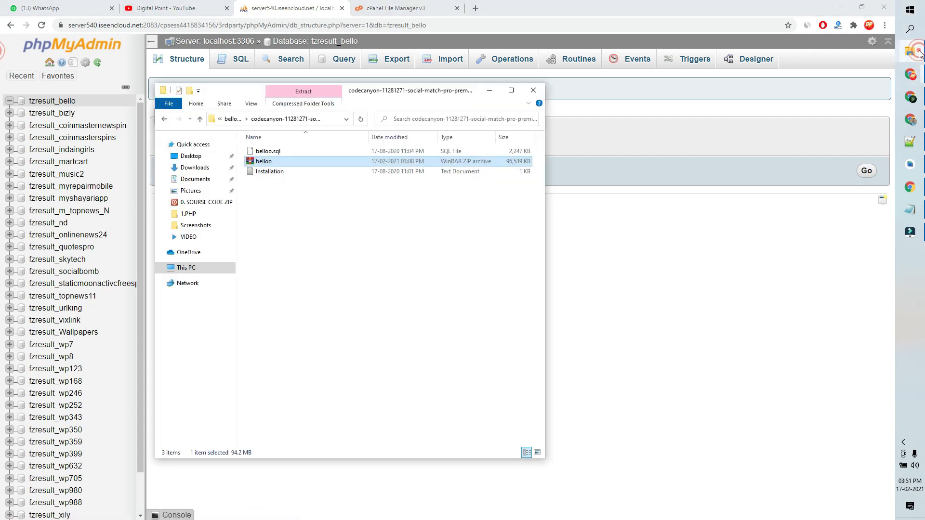
left_click(268, 152)
left_click_drag(354, 93, 622, 144)
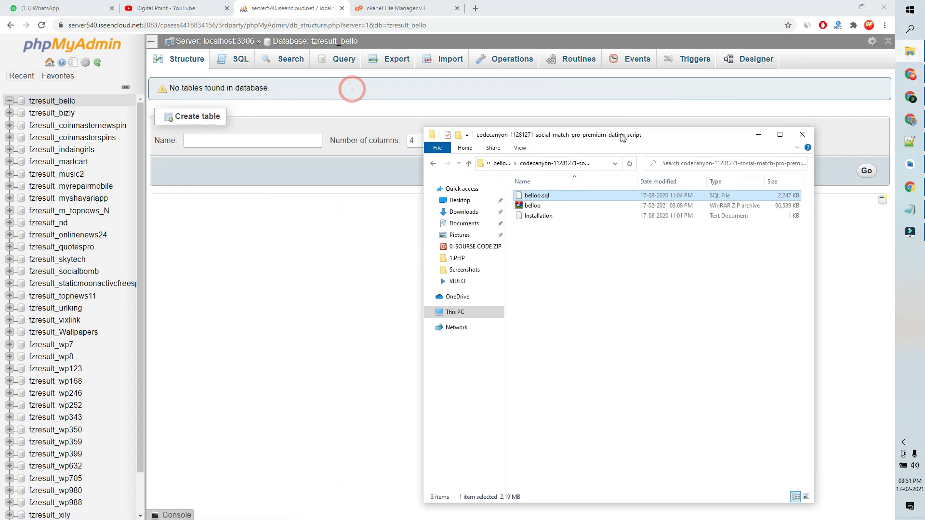
left_click(451, 58)
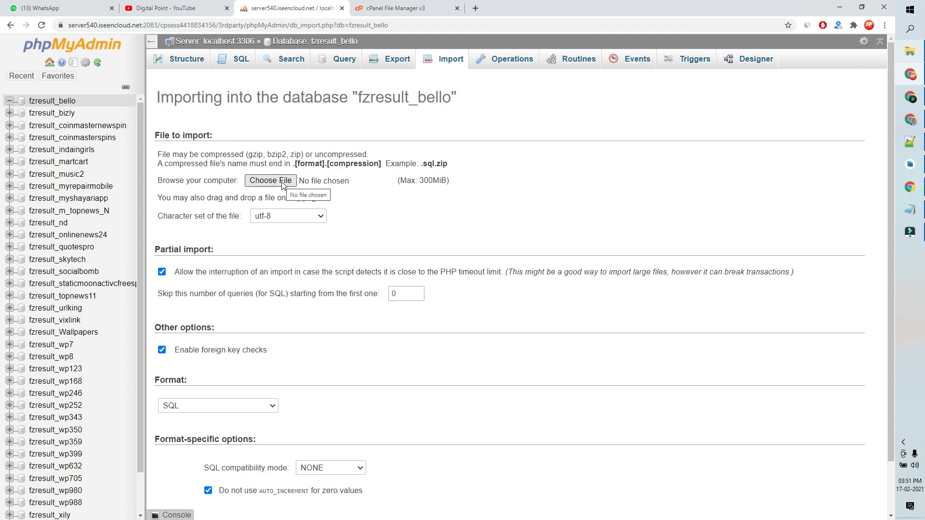
left_click(283, 183)
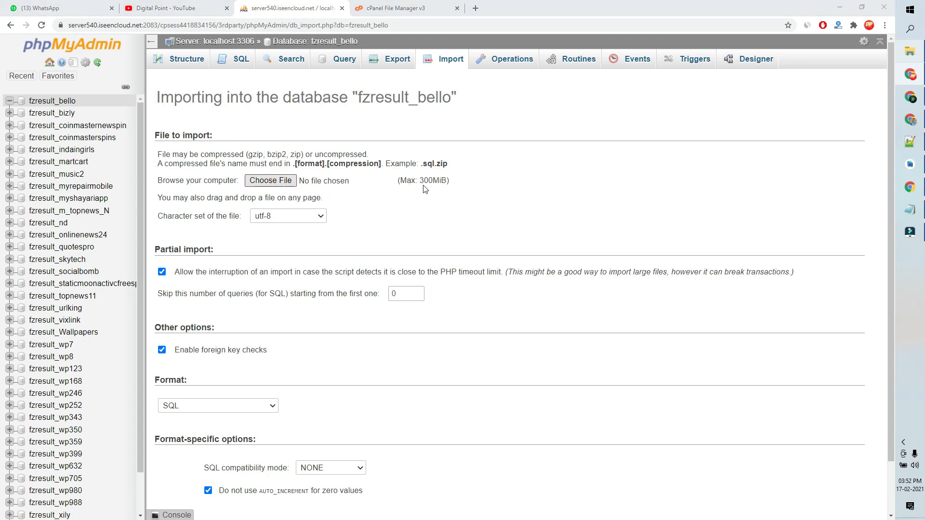
double_click(453, 238)
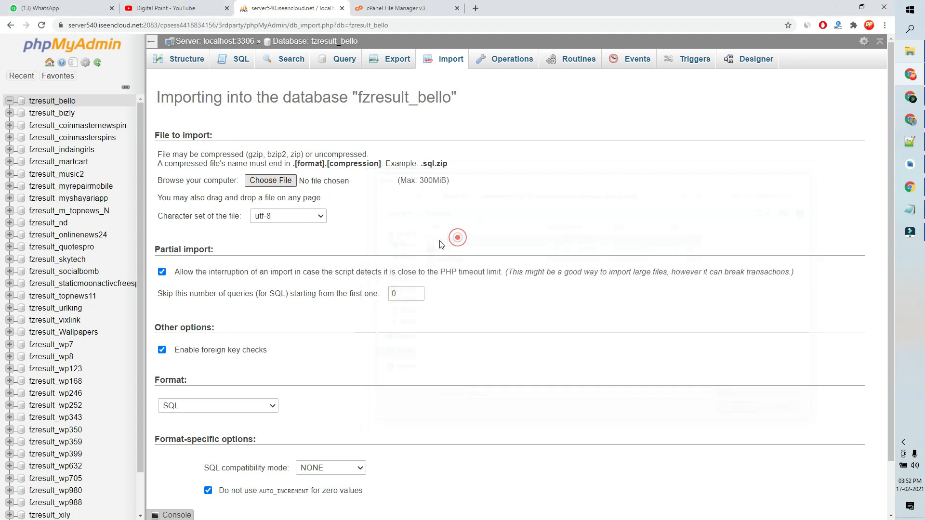
scroll(179, 434, "down", 2)
left_click(176, 470)
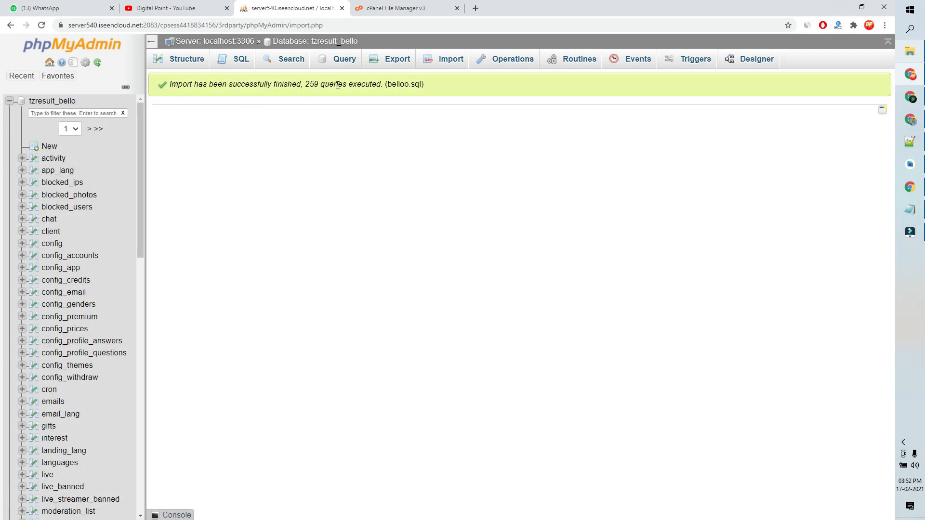
left_click(342, 9)
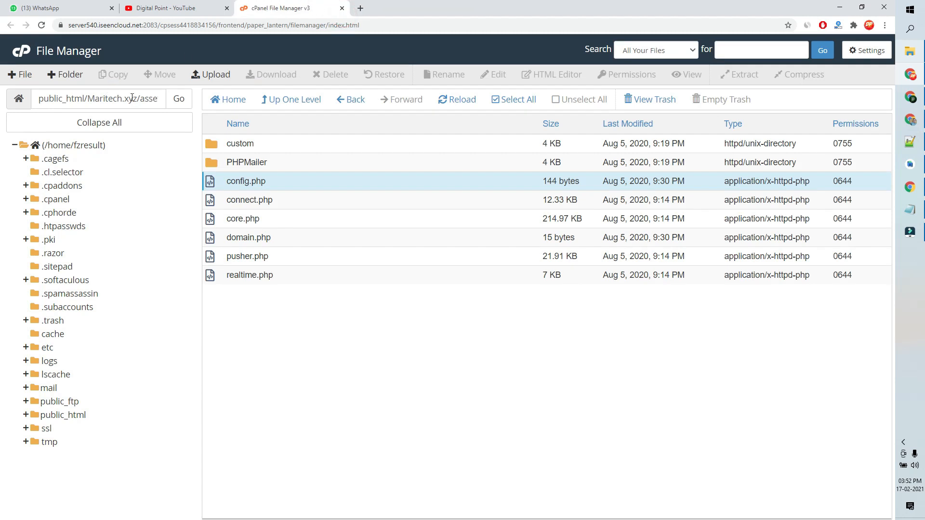
Step: Load the copied site address, maritech.xyz, in a new browser tab
left_click(360, 8)
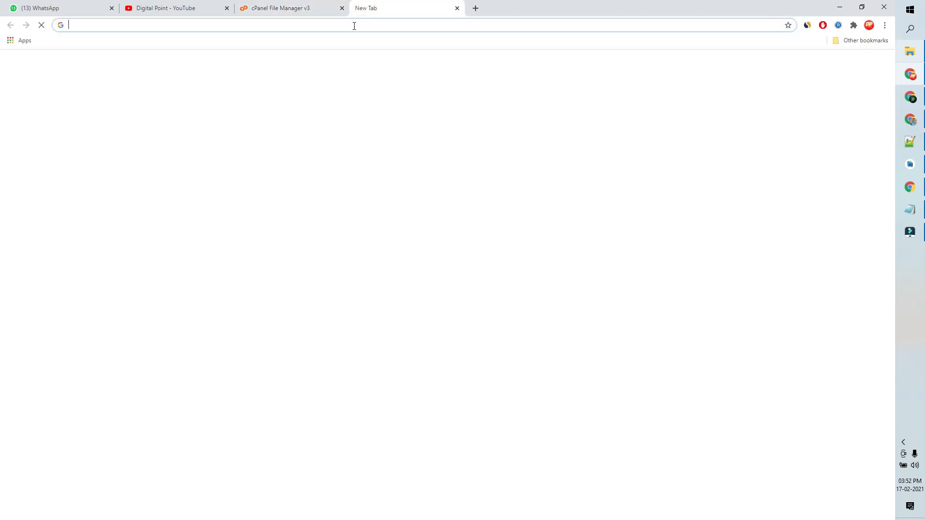
right_click(353, 24)
left_click(447, 103)
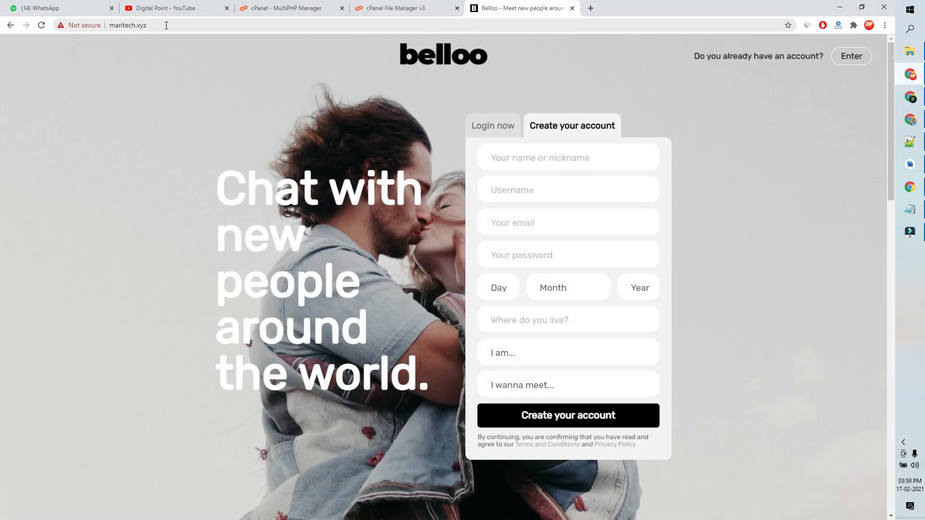
Step: Log in to the Belloo site with the administrator's e-mail and password, and skip the profile photo upload
left_click(493, 225)
left_click(551, 286)
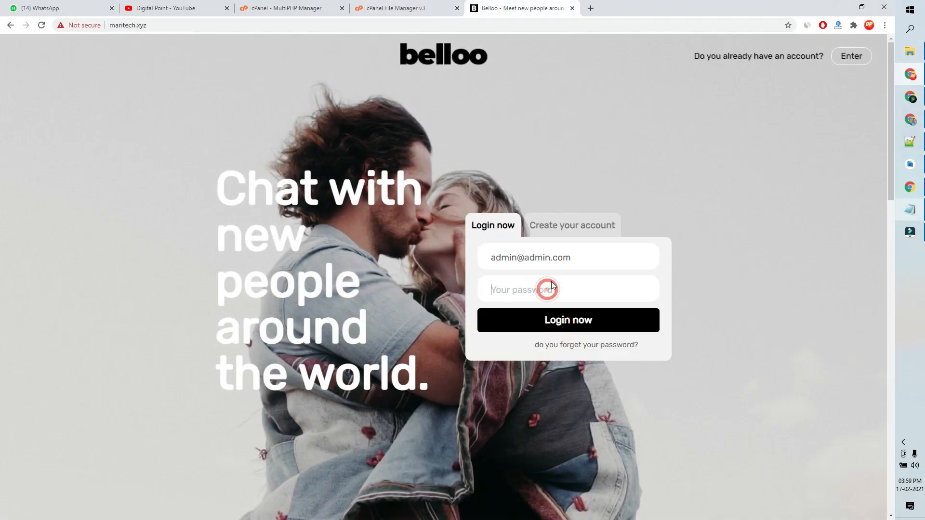
type("a")
left_click(619, 329)
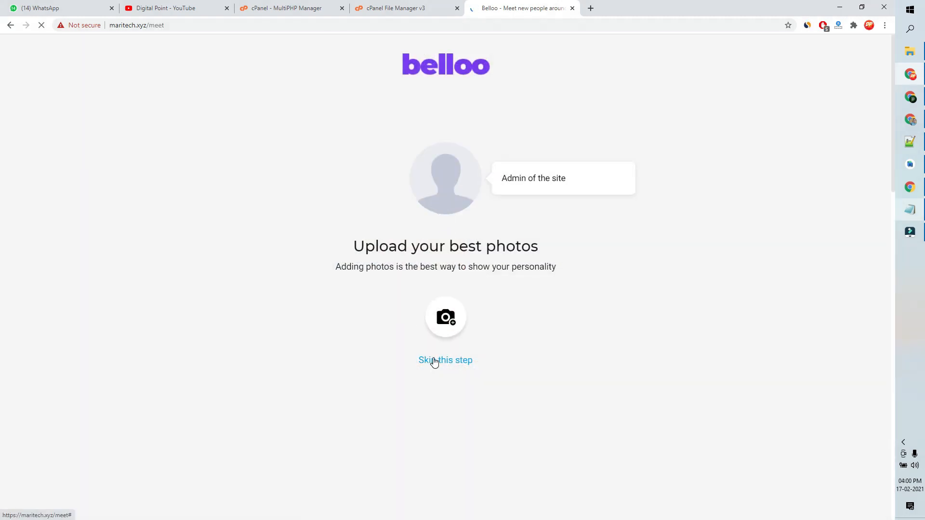
left_click(437, 365)
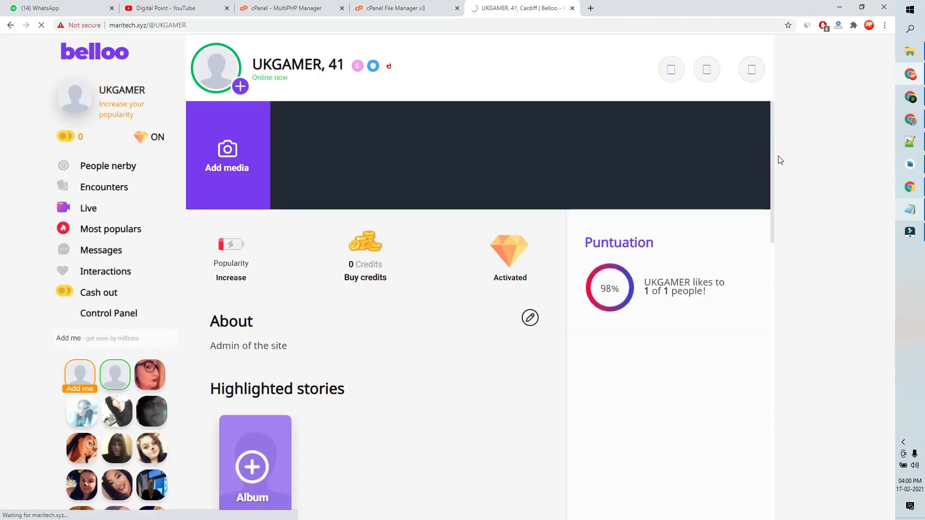
Step: Look over the admin profile page and browse the member cards on the nearby people page
scroll(766, 214, "down", 4)
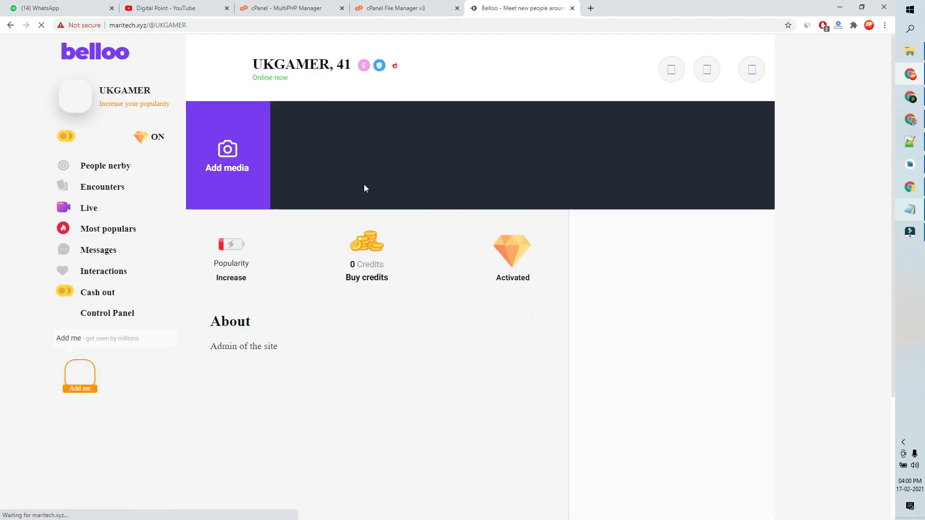
left_click(98, 166)
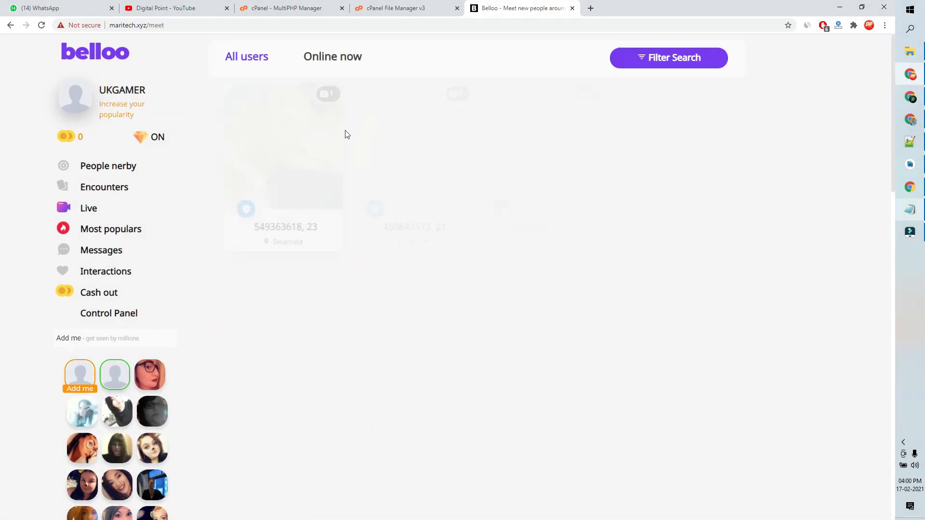
scroll(610, 202, "down", 13)
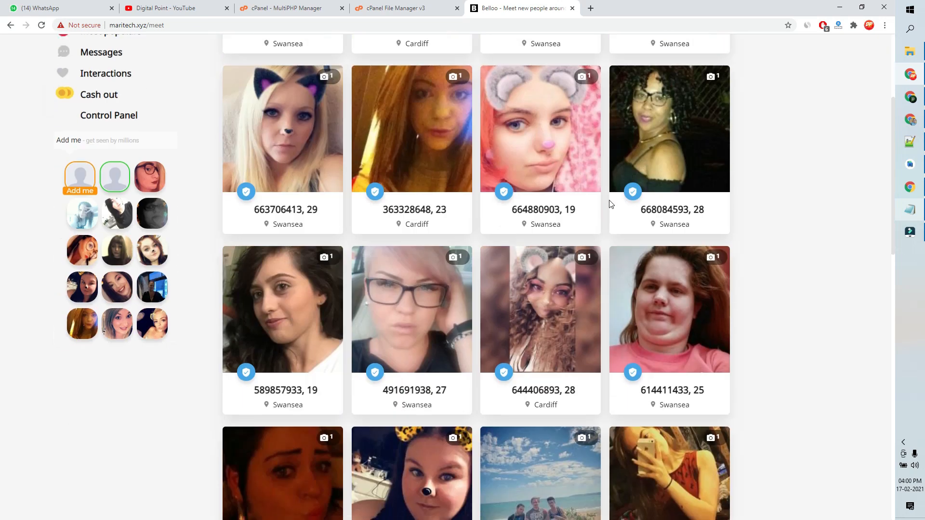
scroll(609, 201, "up", 11)
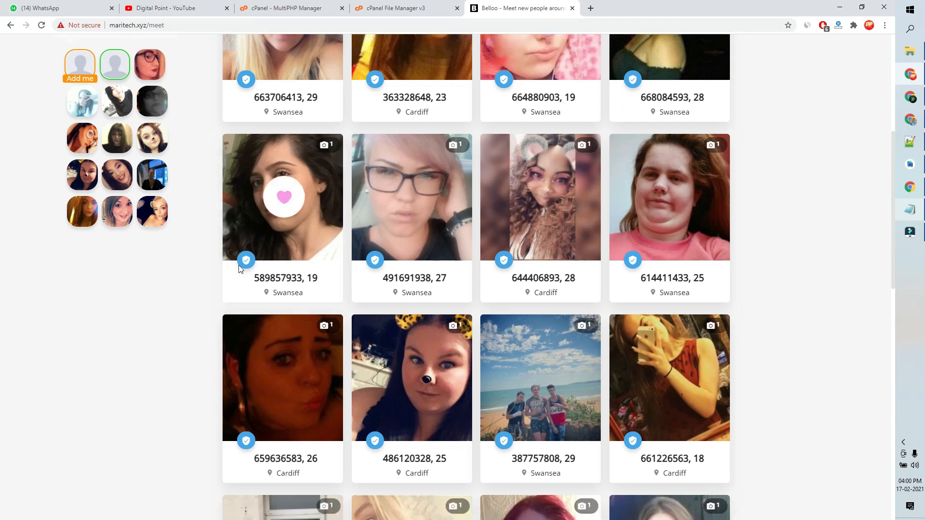
scroll(226, 256, "down", 15)
scroll(223, 256, "up", 16)
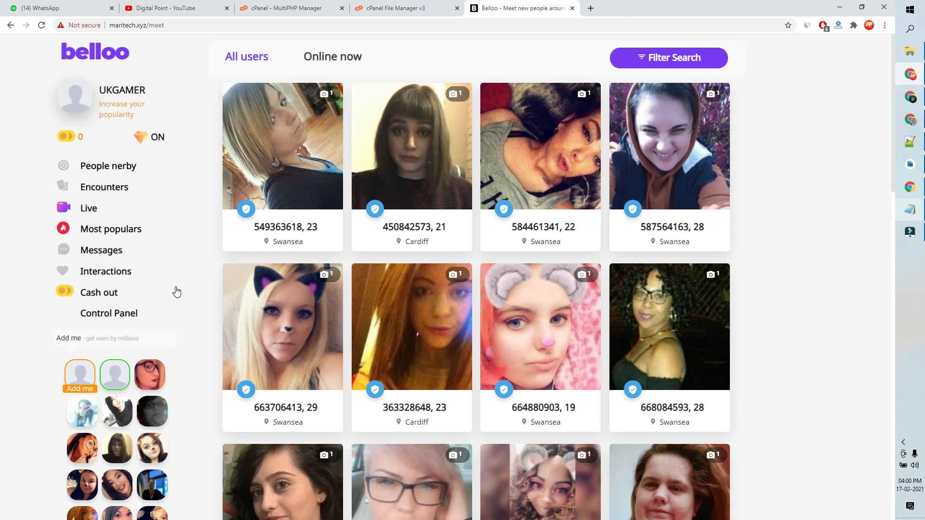
Step: Open the Belloo Control Panel in a new browser tab and switch to it
right_click(109, 316)
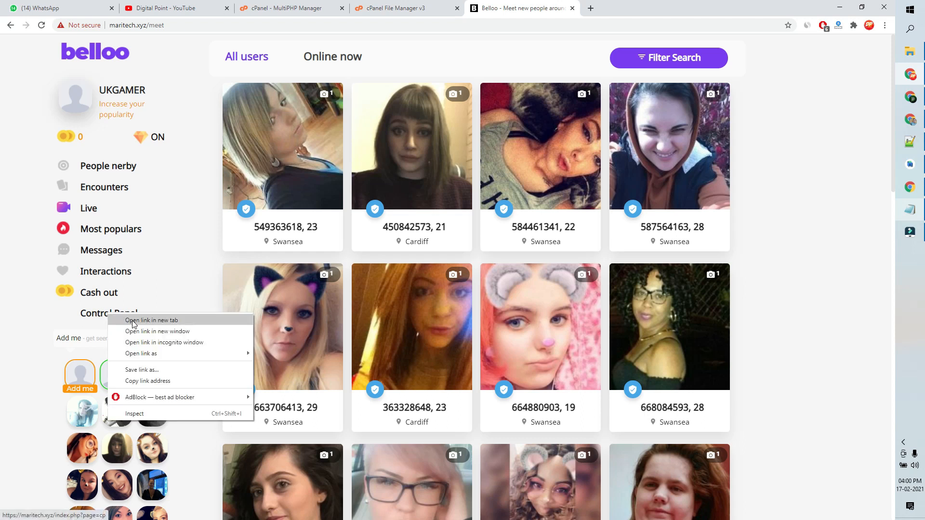
left_click(134, 321)
left_click(619, 9)
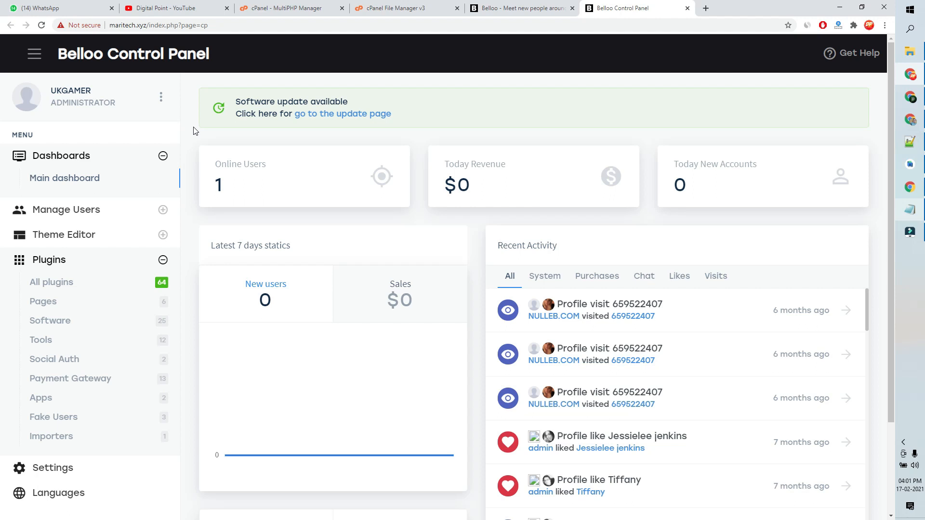
Step: Review the main dashboard's user and revenue statistics and its recent activity list
scroll(183, 210, "down", 3)
scroll(186, 211, "up", 3)
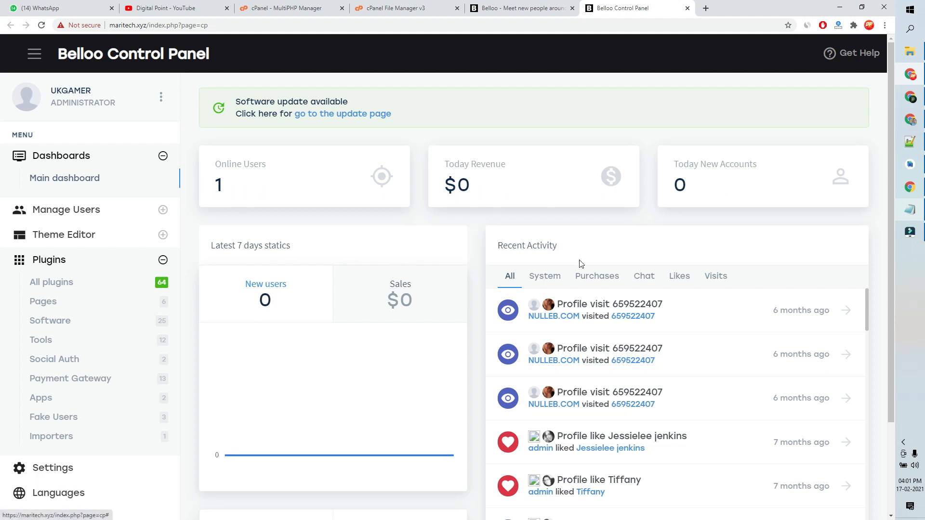
scroll(581, 265, "down", 2)
scroll(650, 318, "down", 4)
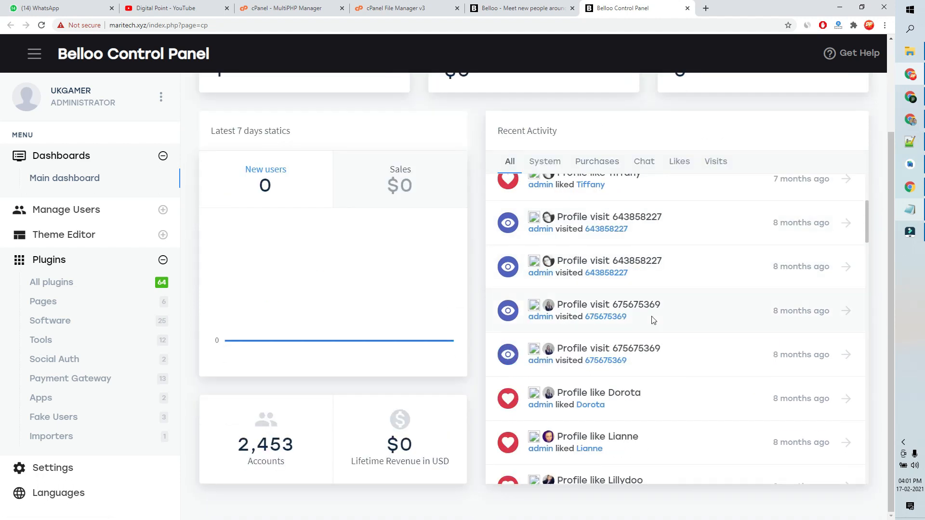
scroll(654, 320, "down", 6)
Step: Expand the Theme Editor and Plugins sections of the Control Panel to examine their available categories
left_click(92, 235)
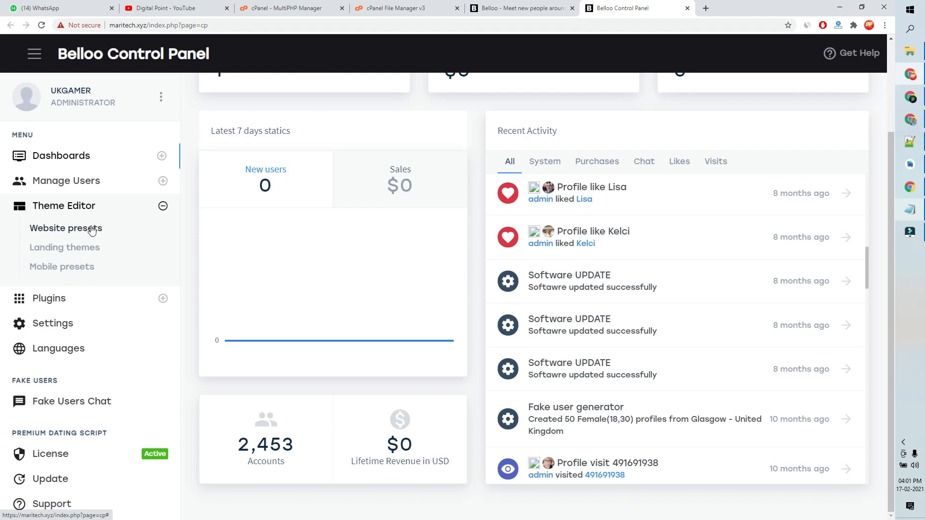
left_click(164, 300)
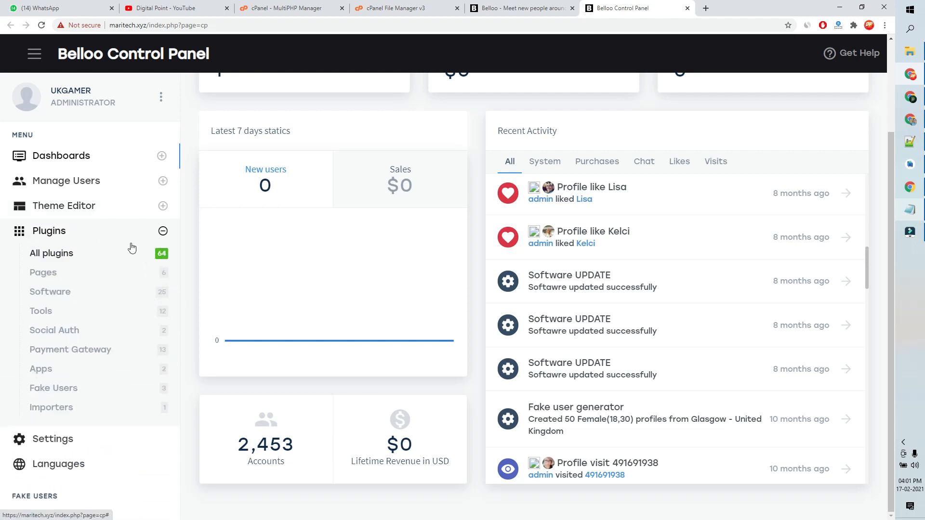
scroll(48, 367, "down", 2)
scroll(58, 313, "up", 2)
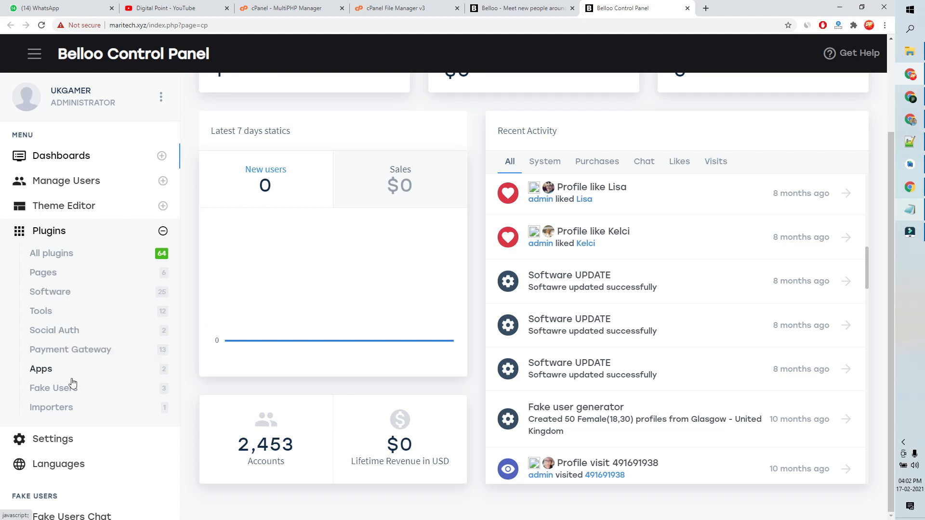
scroll(49, 412, "down", 3)
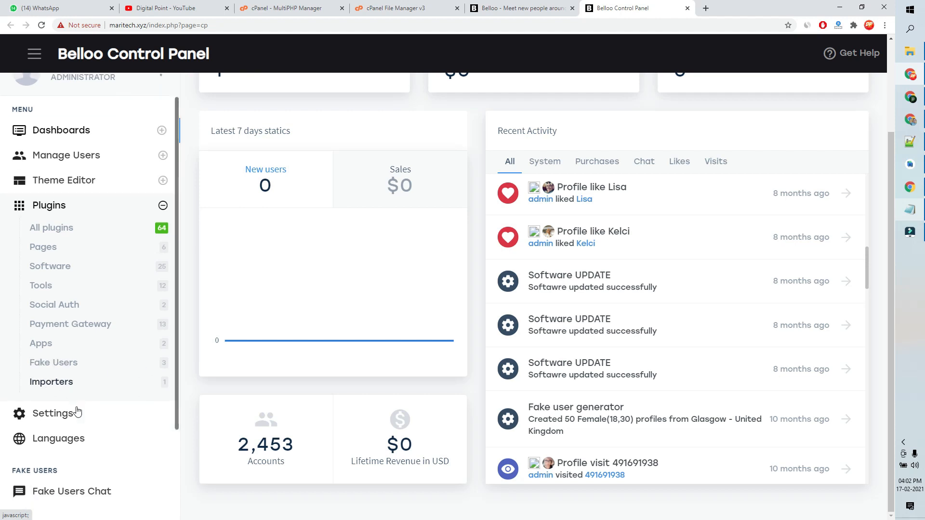
Step: Open the Software plugins list and review the plugins' descriptions and statuses from General Settings to Auto Register
left_click(71, 323)
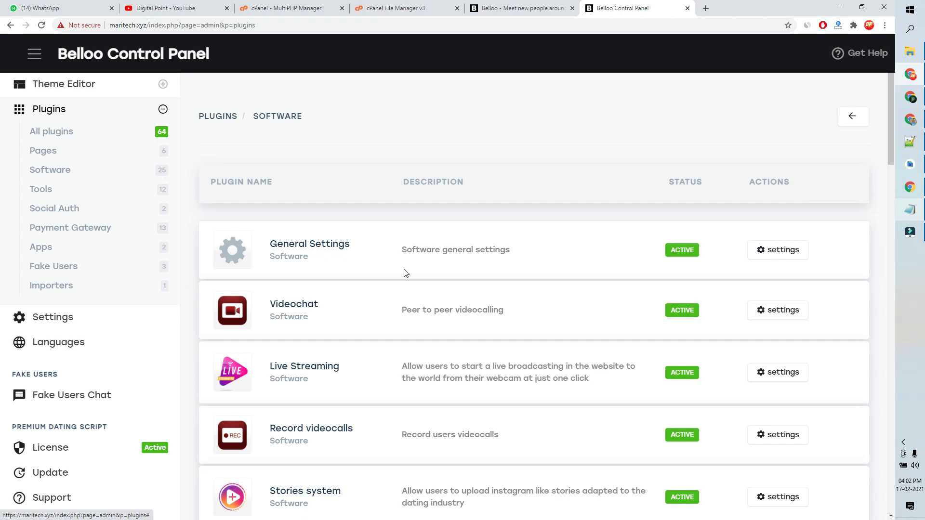
scroll(359, 314, "down", 3)
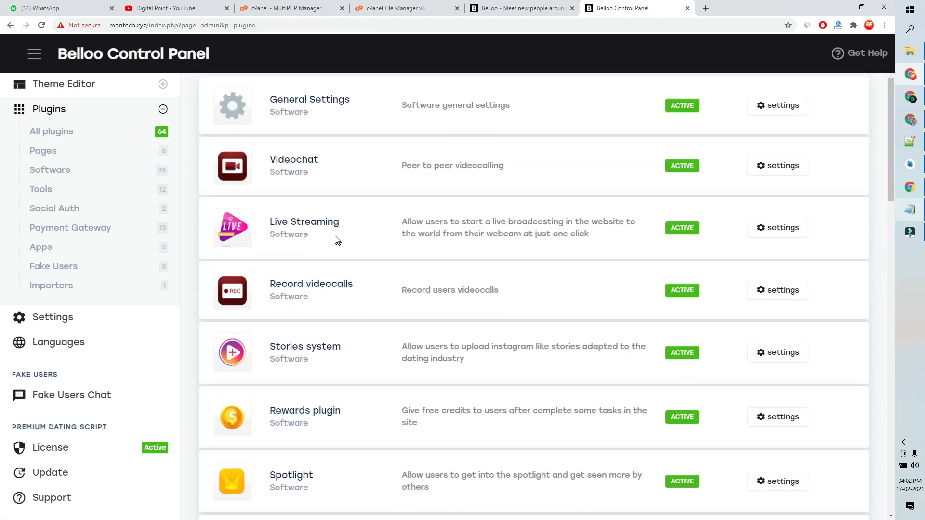
scroll(312, 295, "down", 6)
scroll(259, 258, "down", 7)
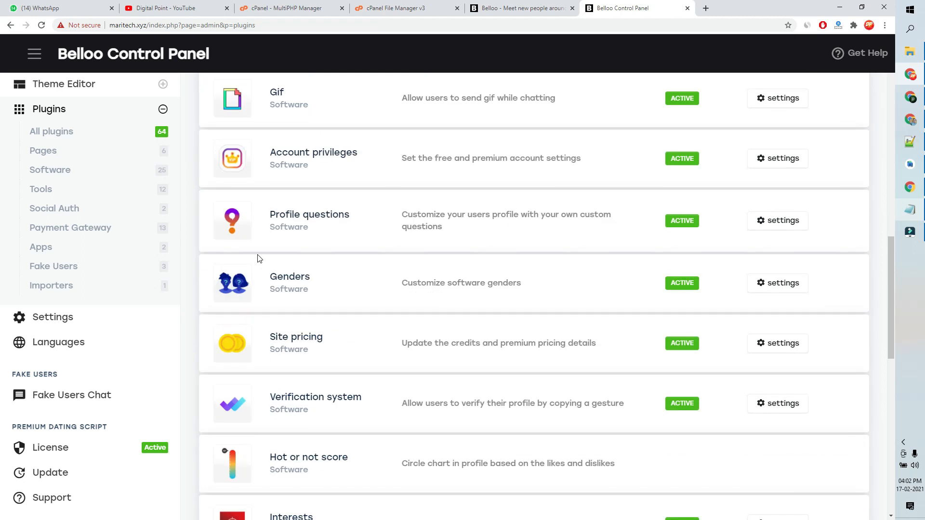
scroll(259, 259, "down", 9)
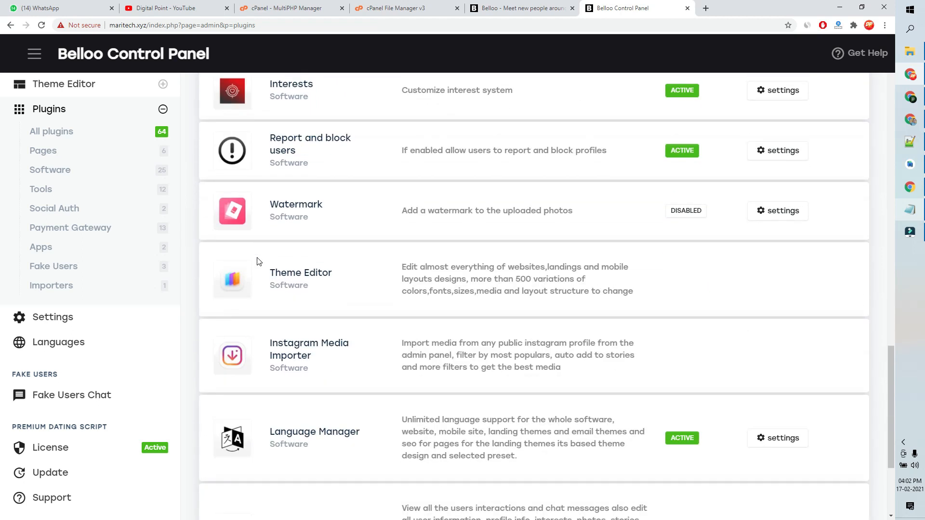
scroll(259, 262, "down", 4)
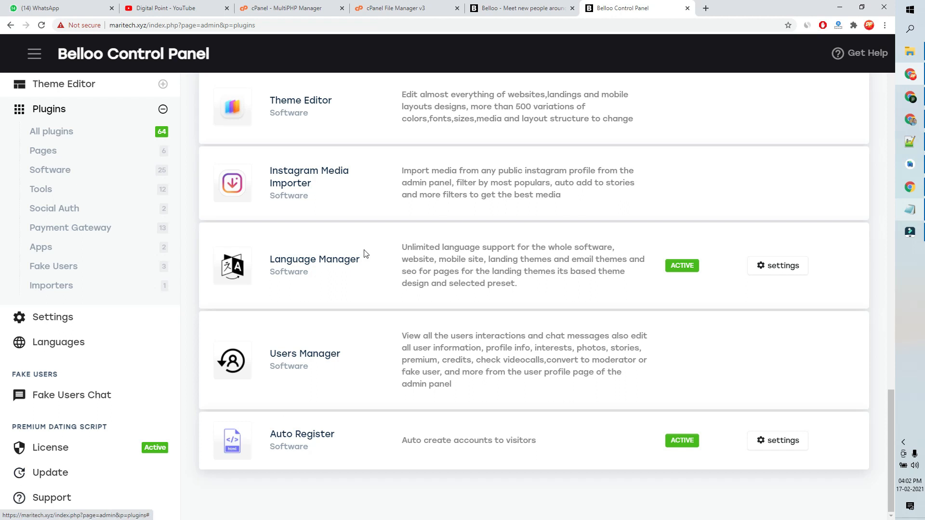
scroll(365, 255, "up", 18)
scroll(366, 255, "up", 5)
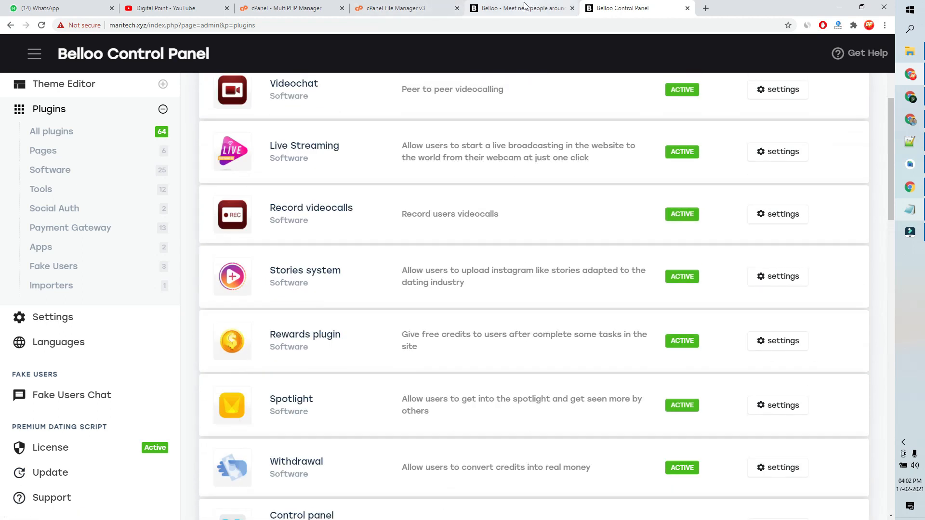
scroll(279, 258, "up", 5)
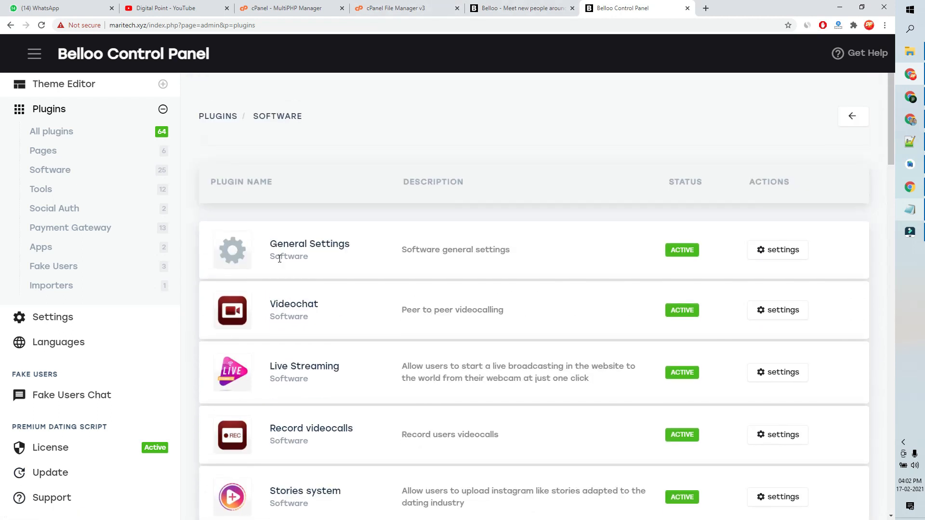
Step: Return to the Belloo site's nearby people page and look through the member listings again
left_click(501, 5)
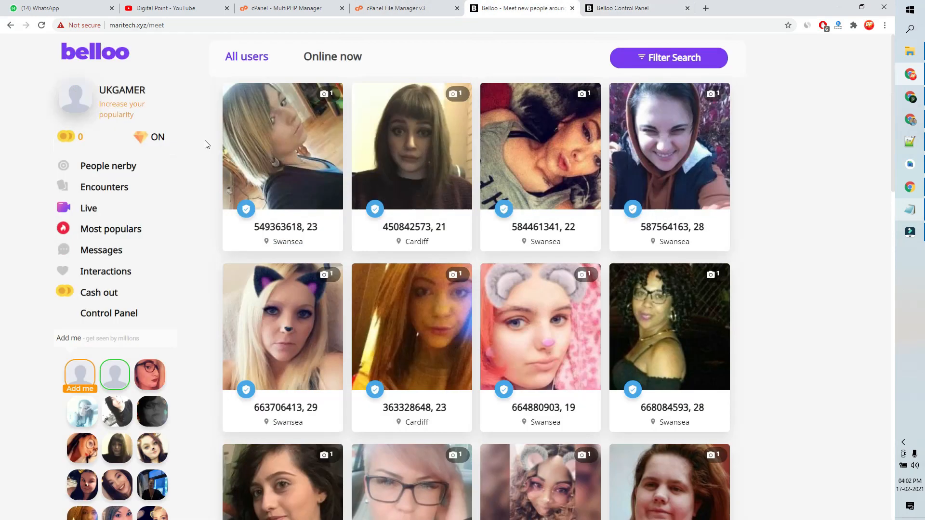
scroll(206, 145, "down", 10)
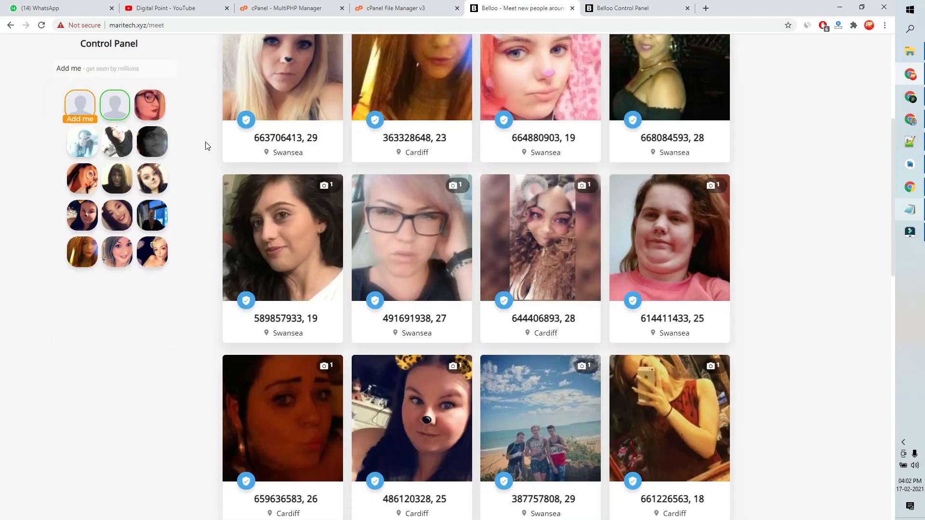
scroll(202, 162, "down", 3)
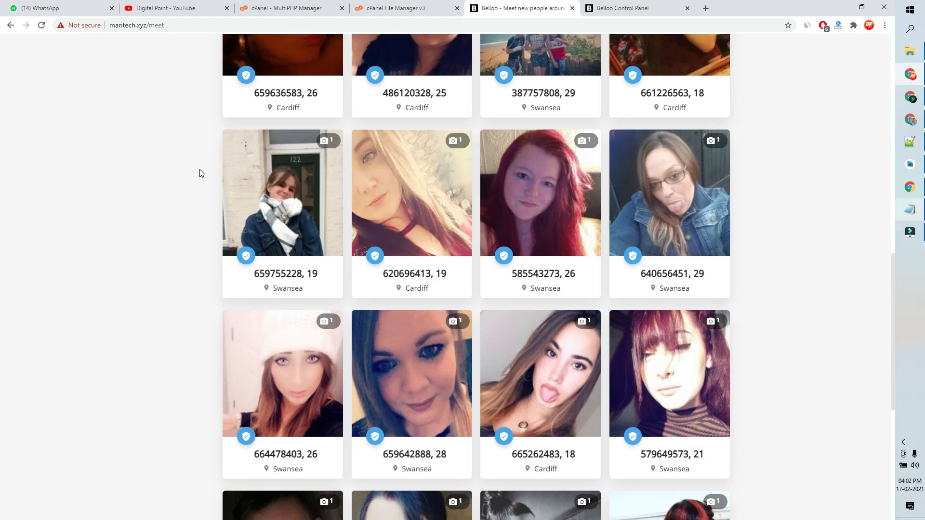
scroll(200, 171, "down", 5)
scroll(202, 178, "up", 16)
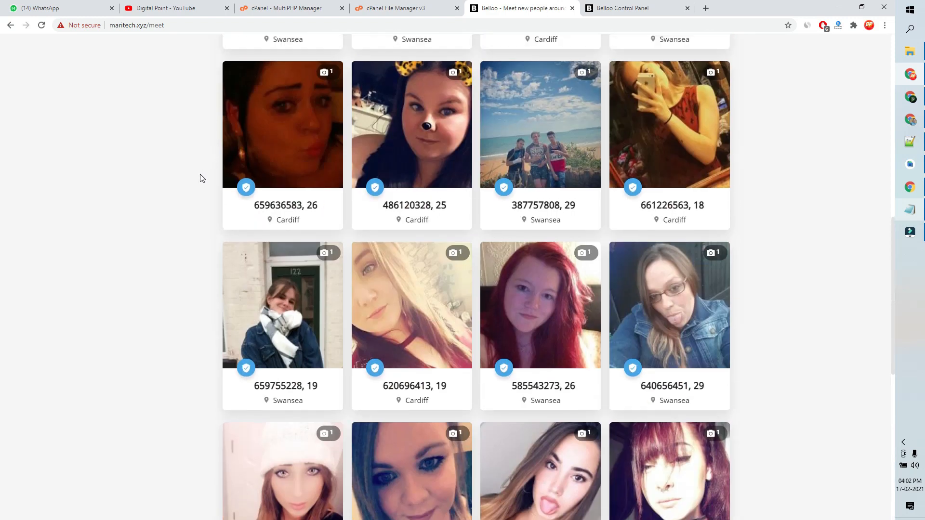
scroll(202, 178, "up", 2)
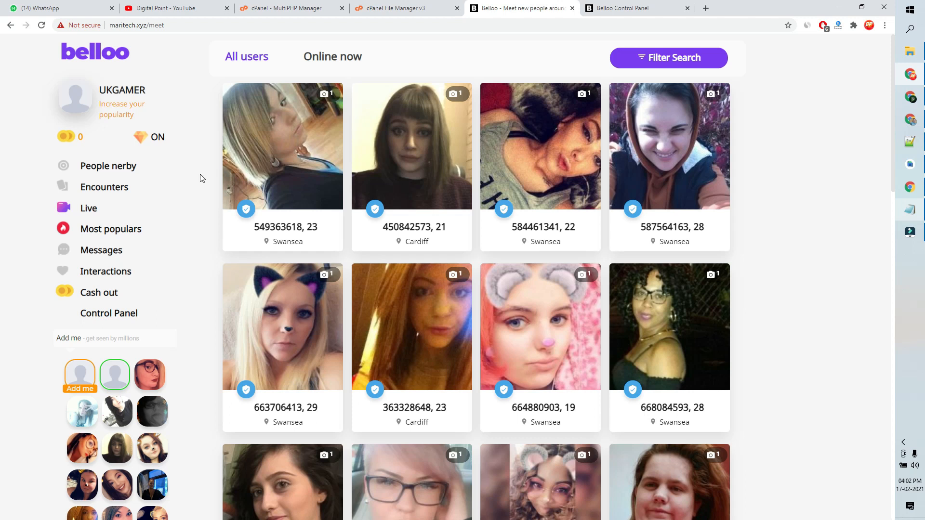
scroll(201, 178, "down", 6)
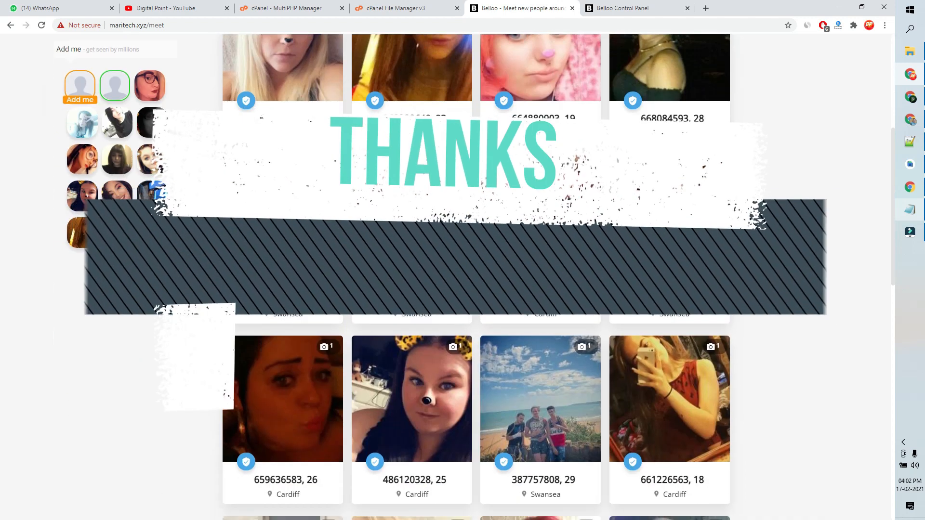